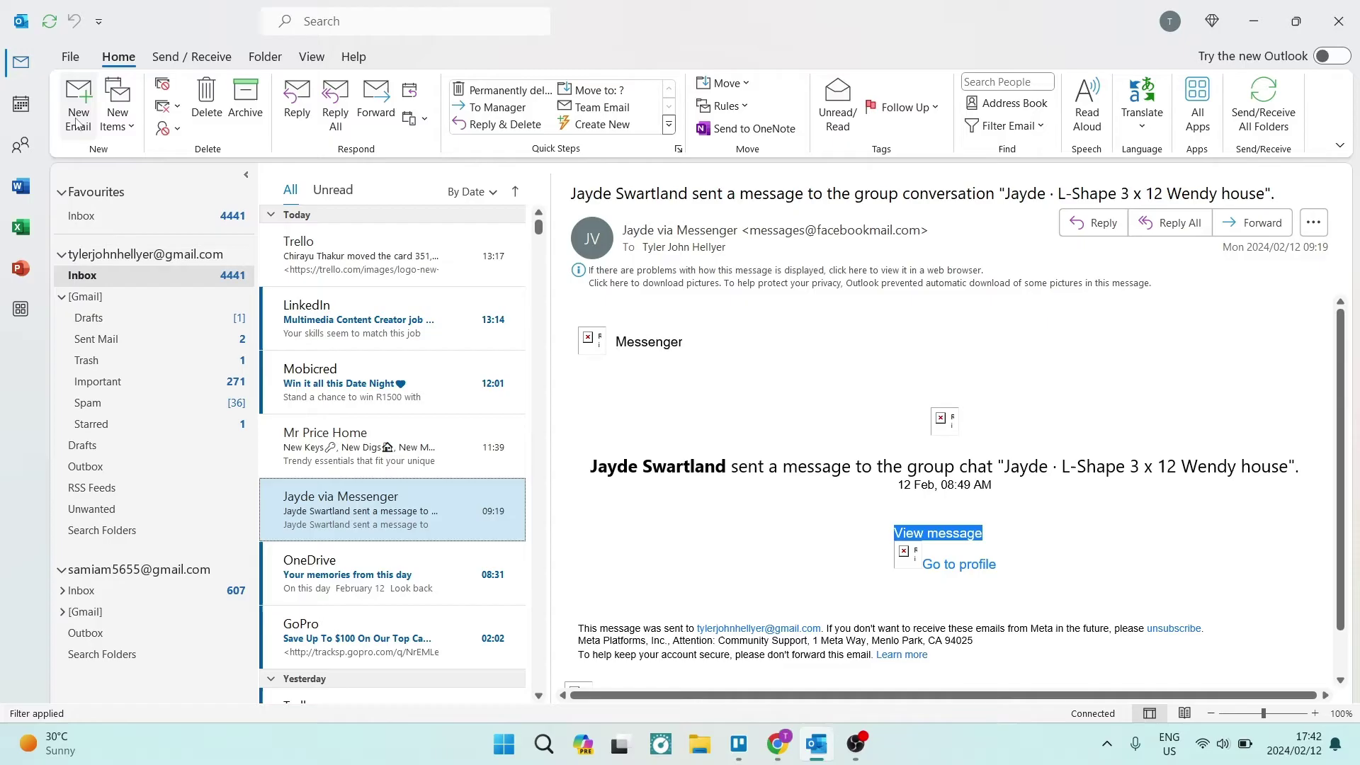
Open the File backstage to show the Gmail account's Account Information page
click(78, 63)
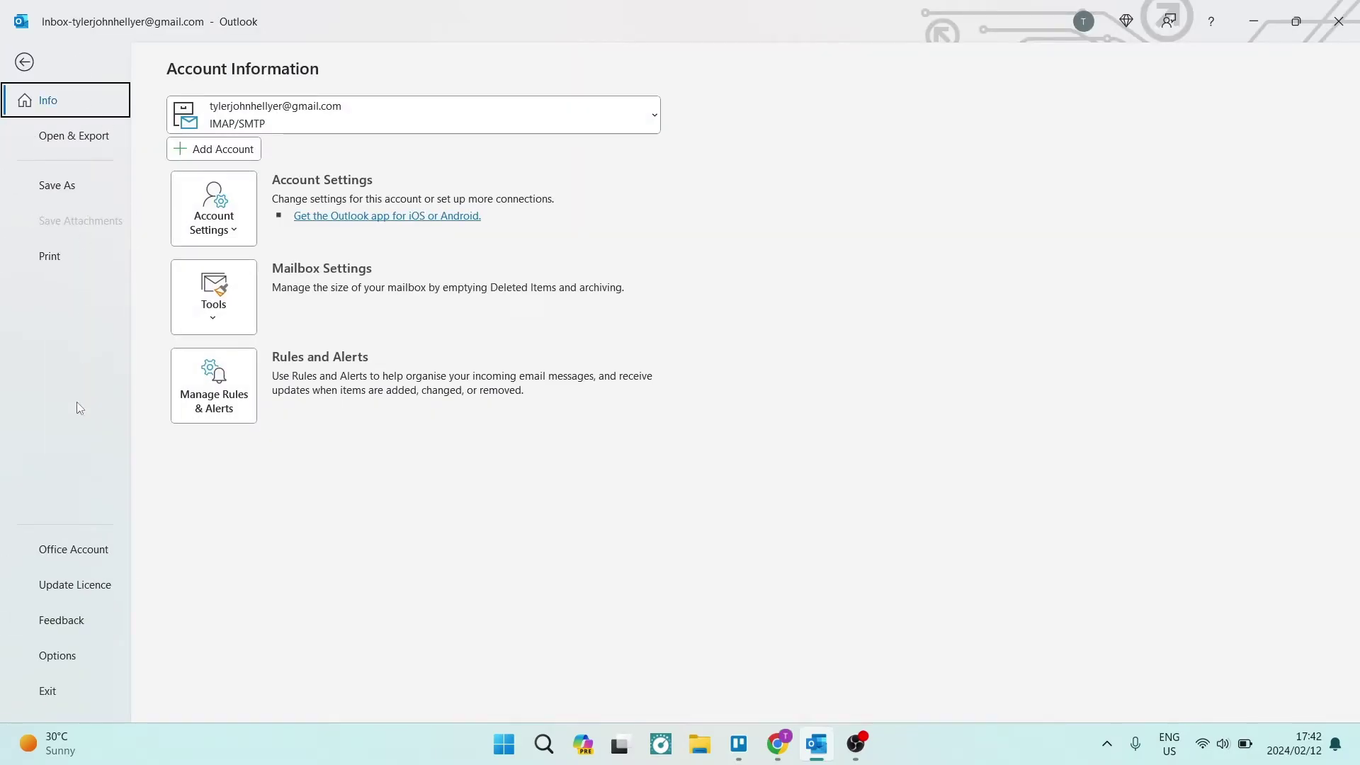
Open Outlook Options and go to its Trust Center page
click(58, 656)
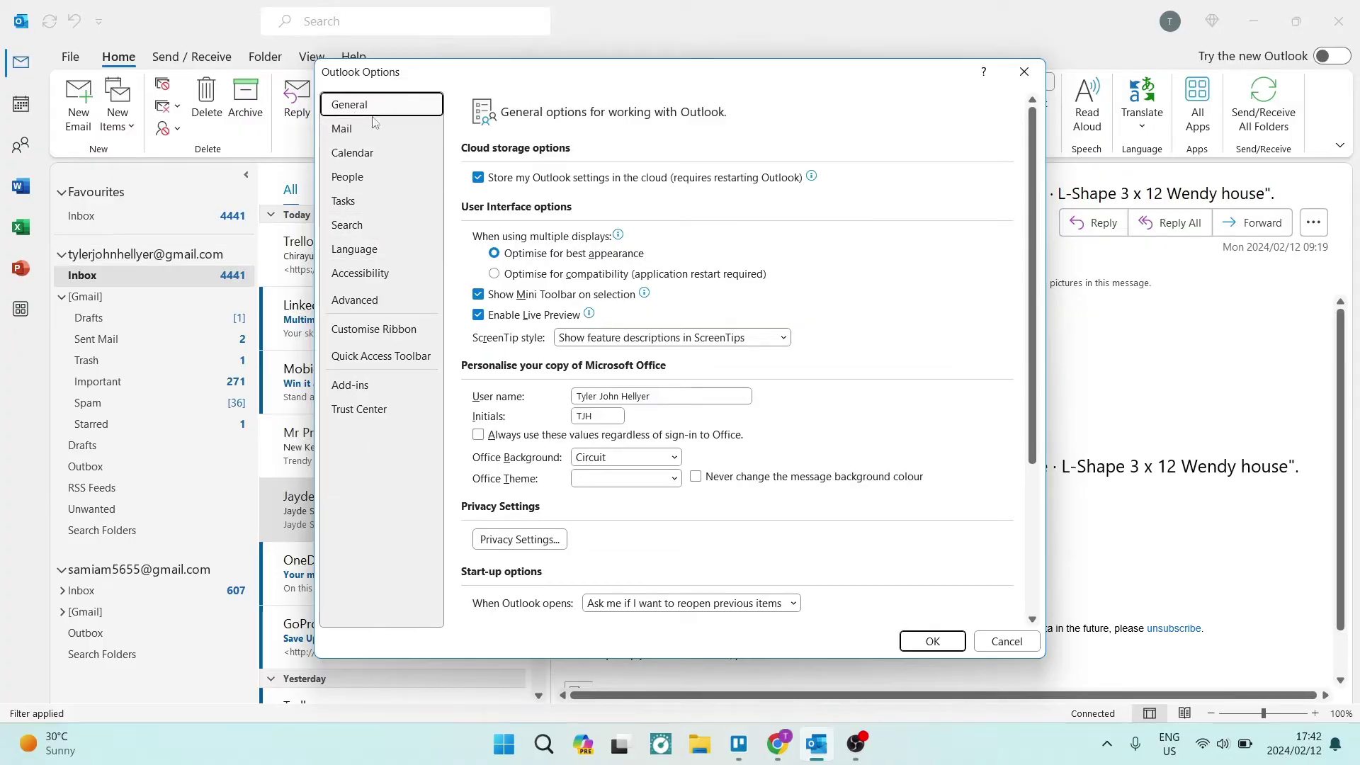
mouse_move(438, 83)
mouse_down()
mouse_move(352, 119)
mouse_move(399, 130)
mouse_move(464, 62)
mouse_move(439, 68)
mouse_up()
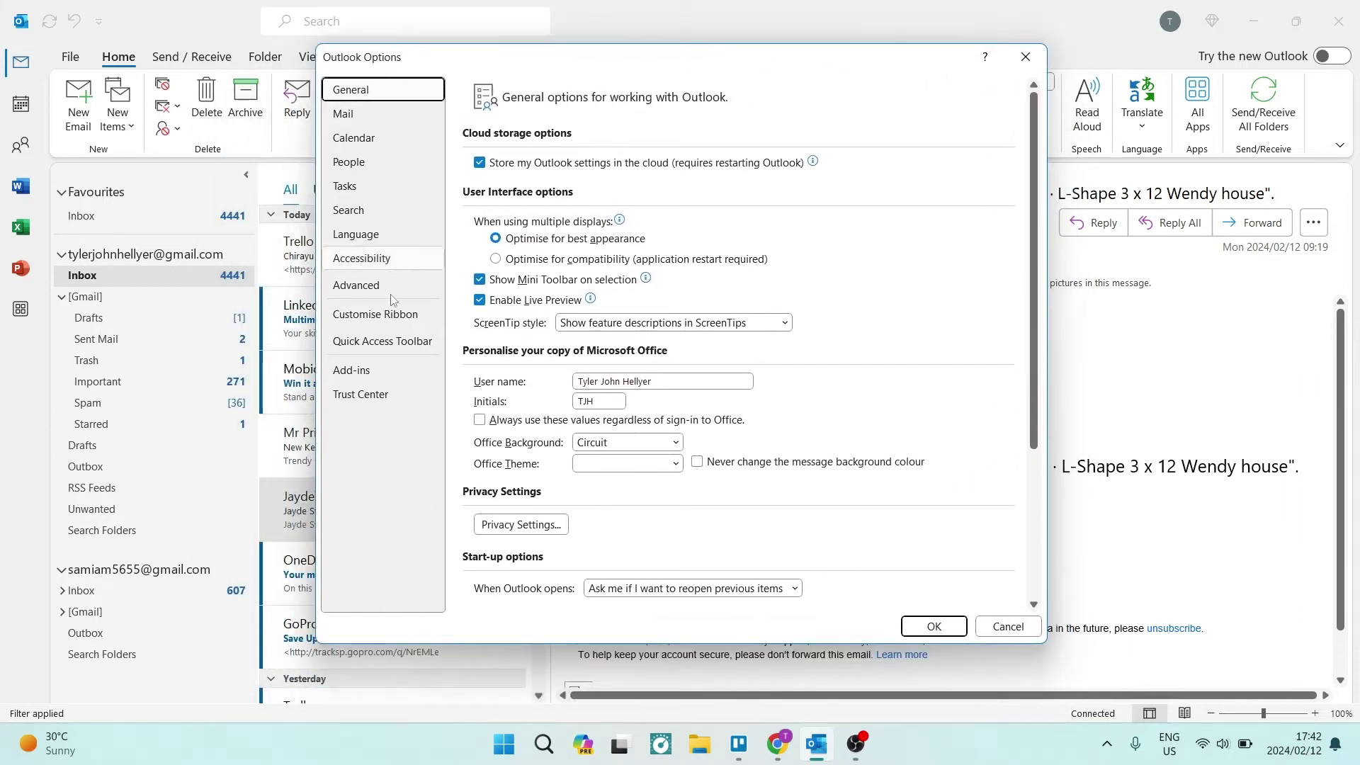
click(375, 394)
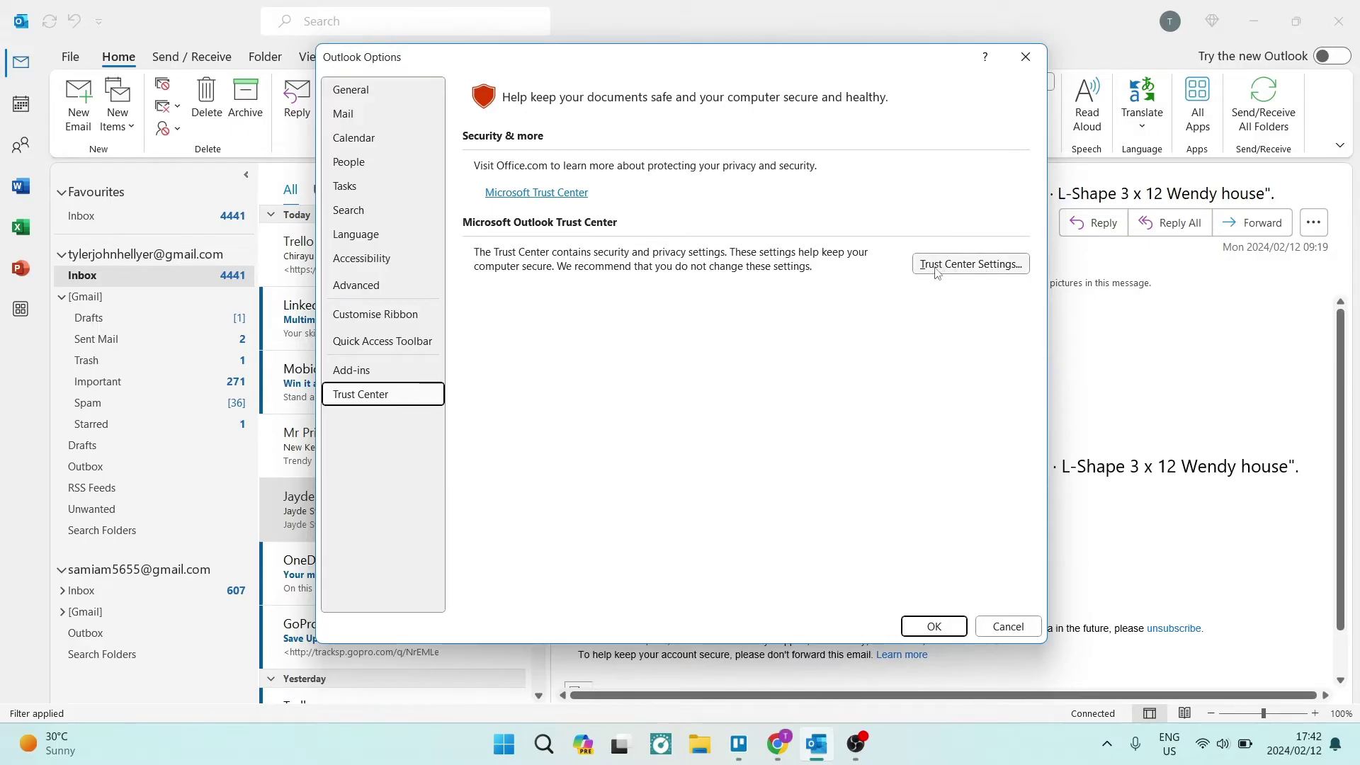
Set Trust Center macro settings to 'Notifications for all macros' and confirm with OK
click(977, 266)
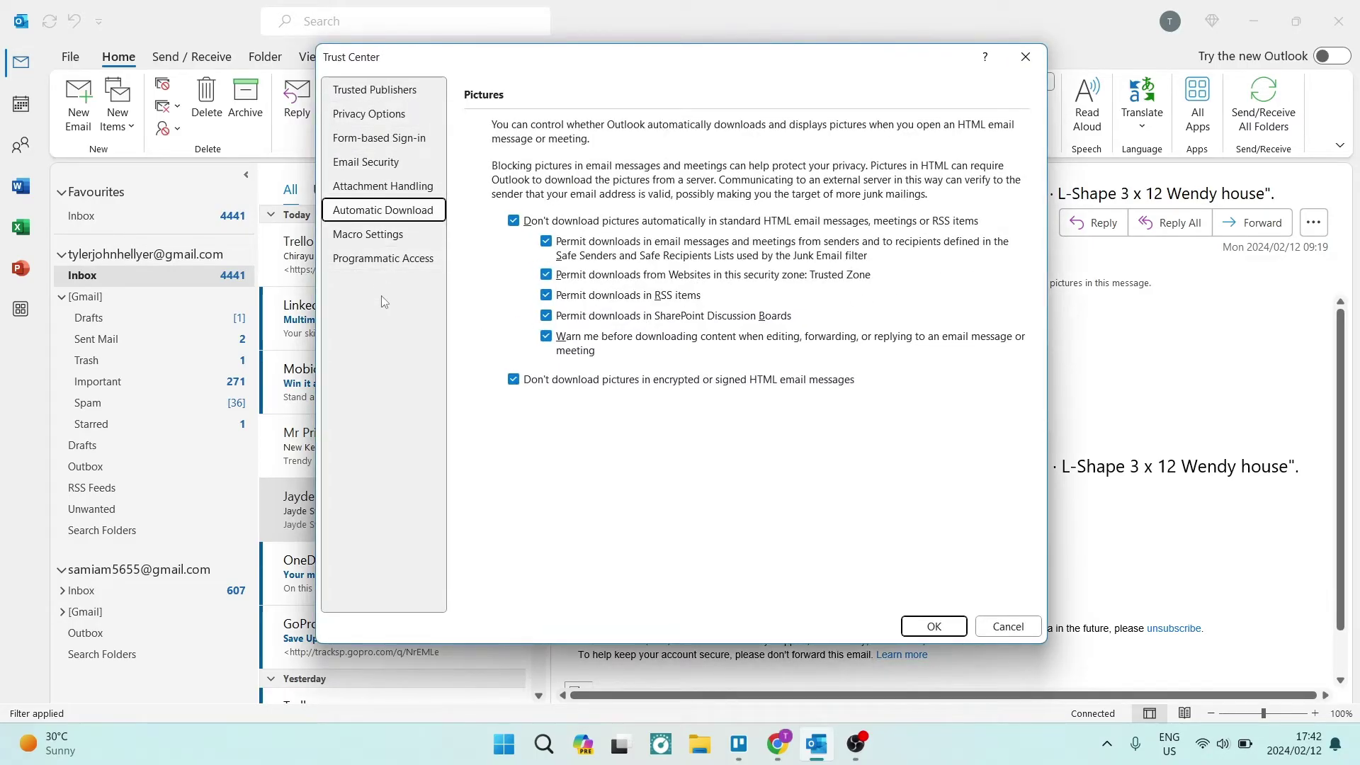
click(392, 241)
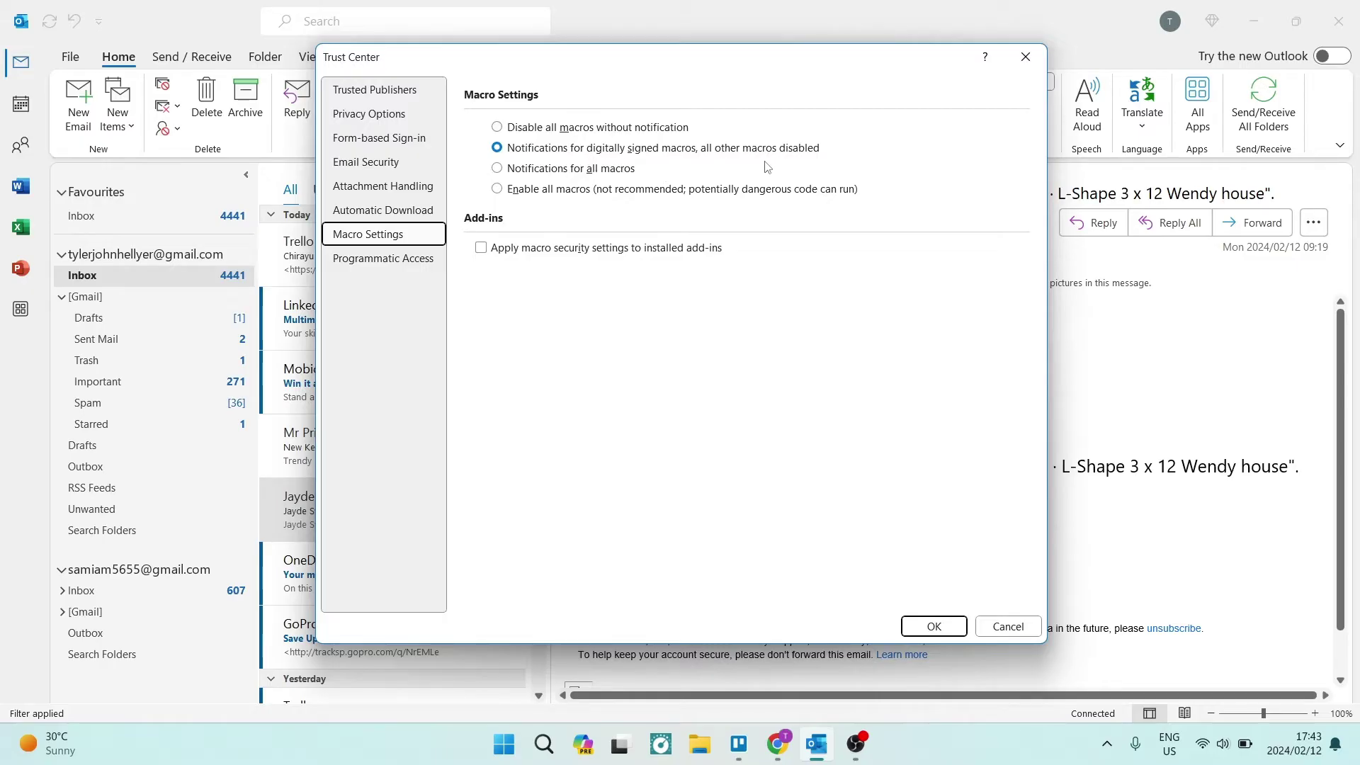
click(498, 170)
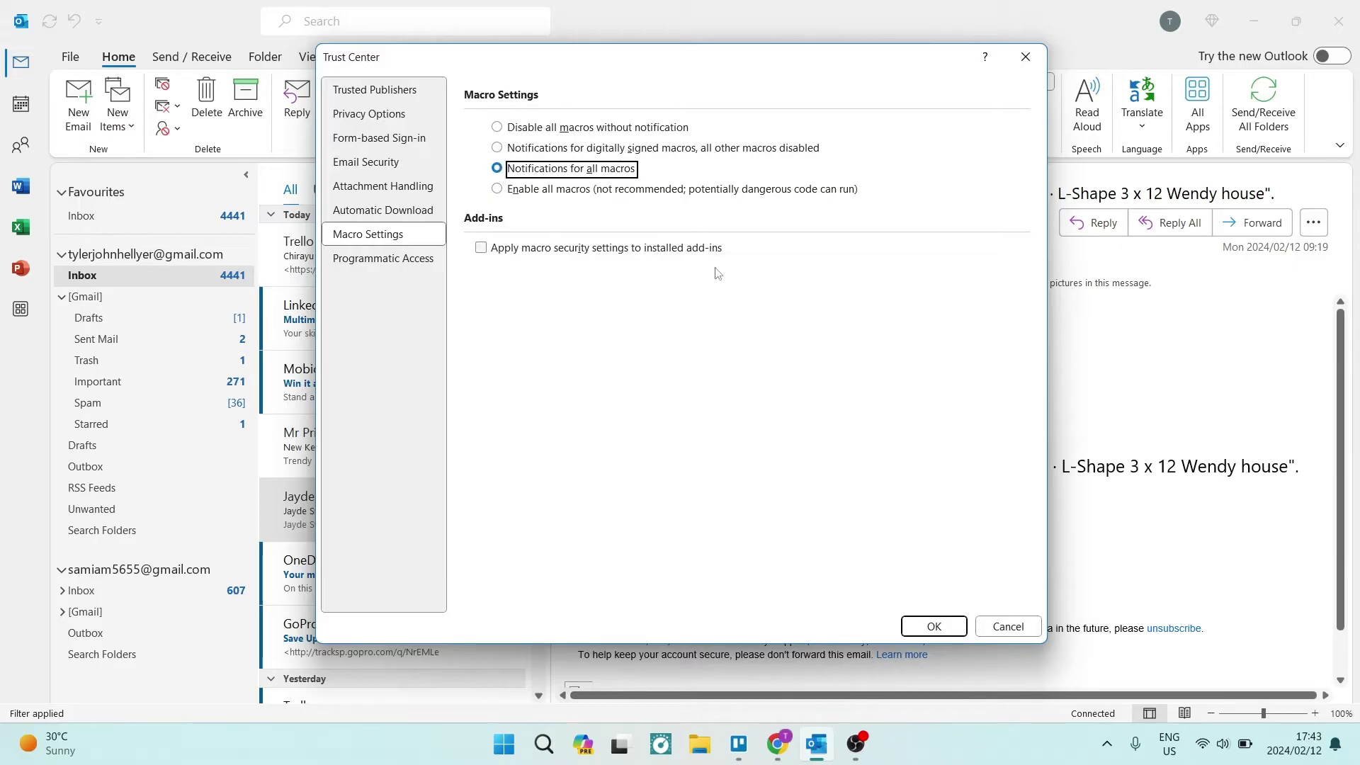
click(930, 631)
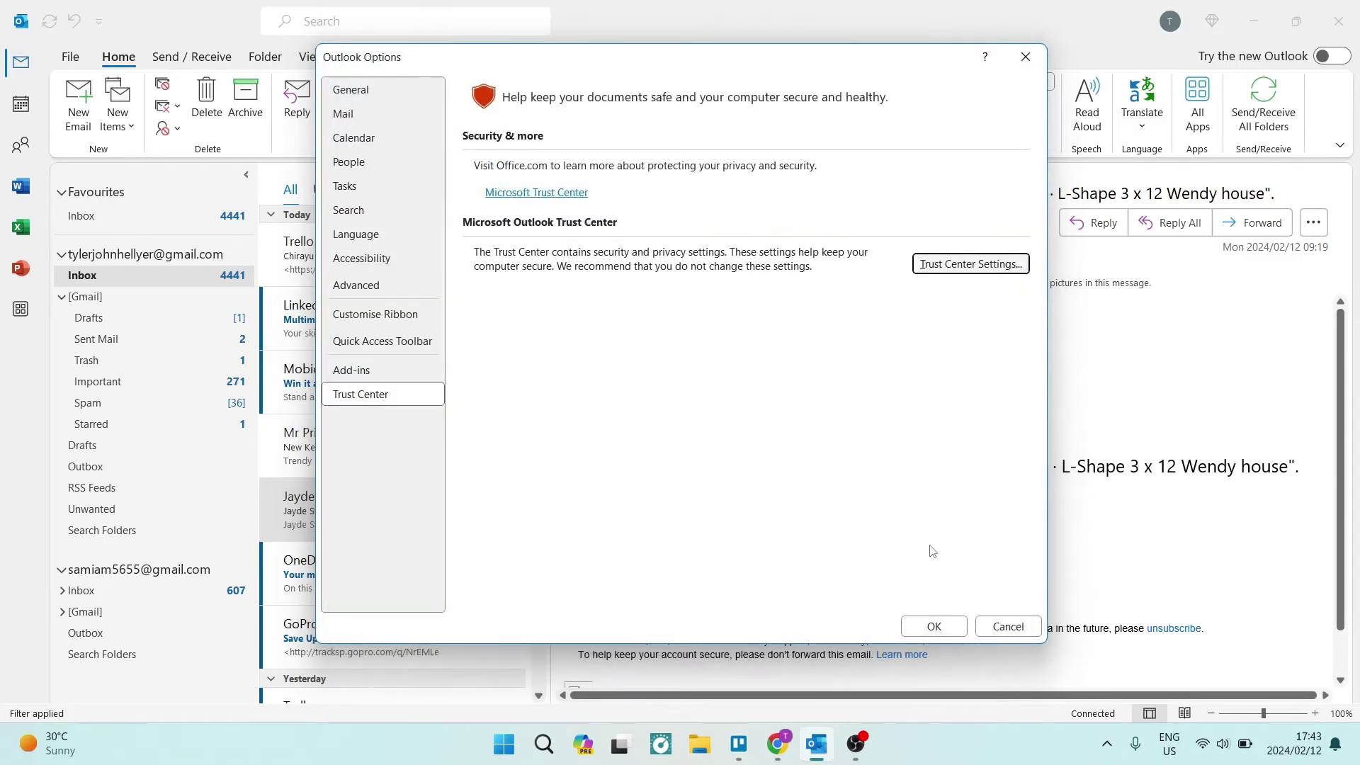
Close Outlook Options with OK, keeping the notify-for-all-macros setting
click(934, 628)
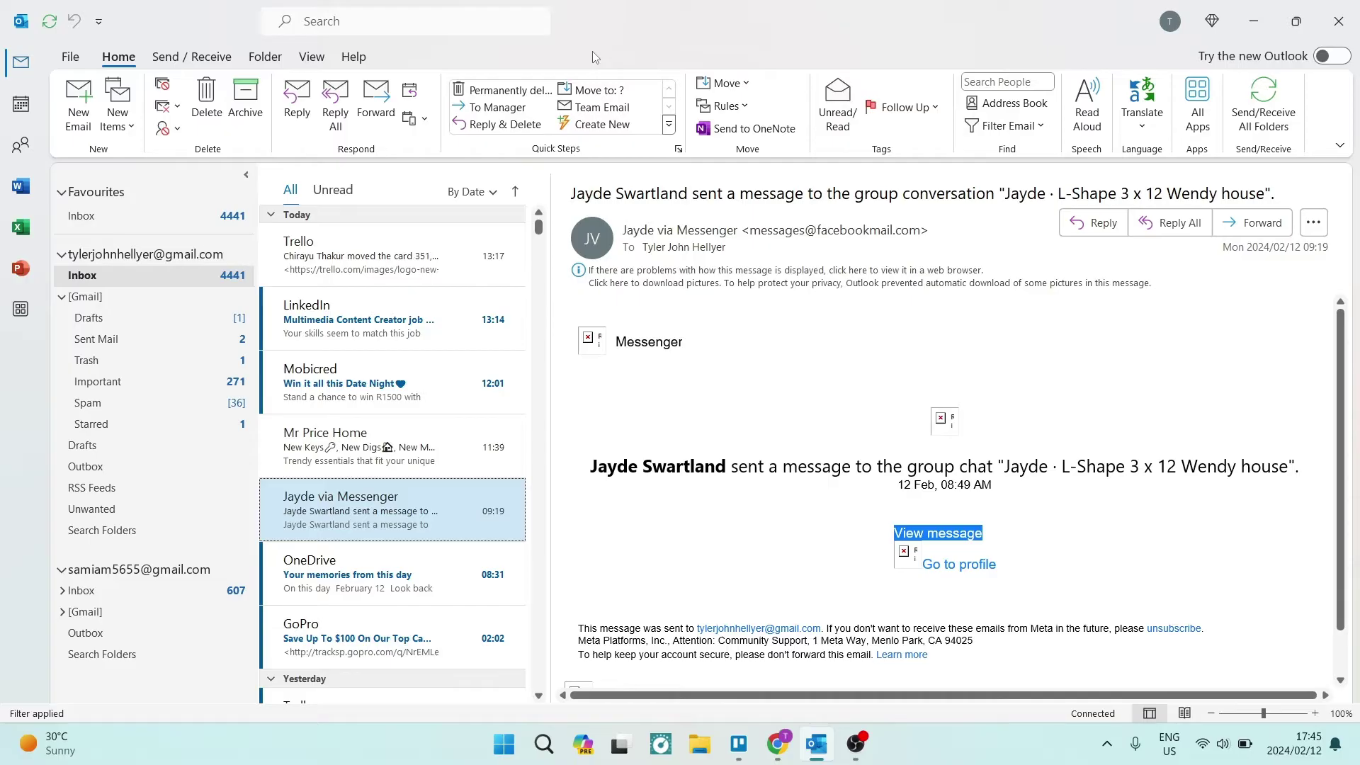
Open the VBA editor on VbaProject.OTM with Alt+F11 and close Module1's code window
key(alt)
key(alt+F11)
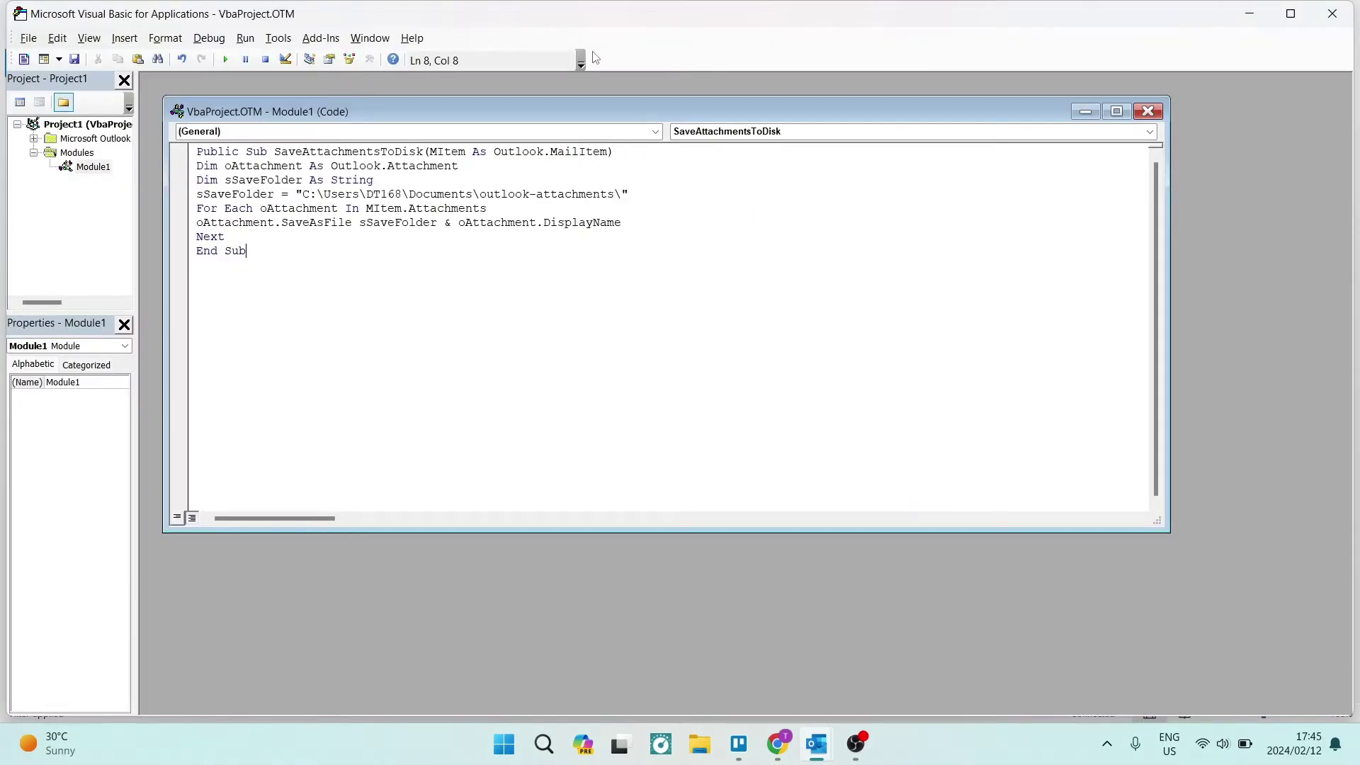
click(1150, 112)
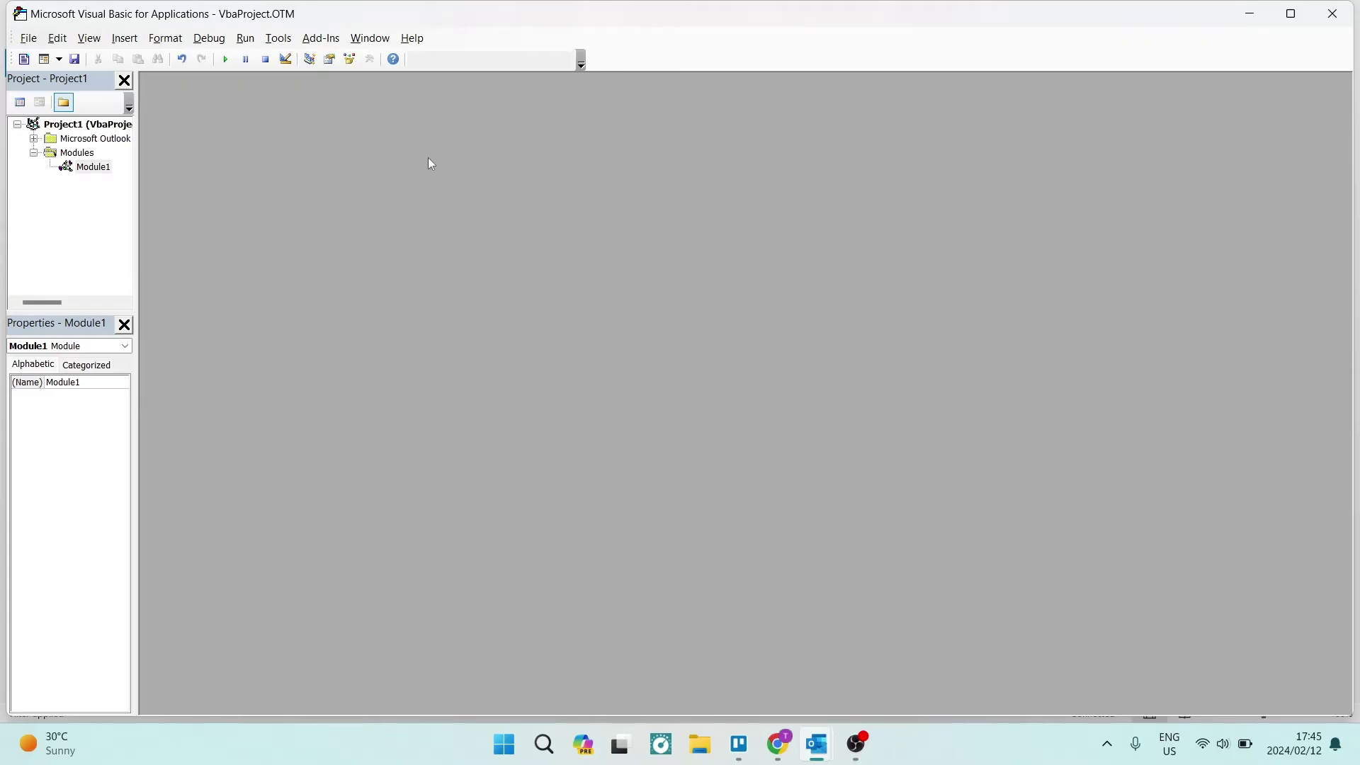
click(125, 39)
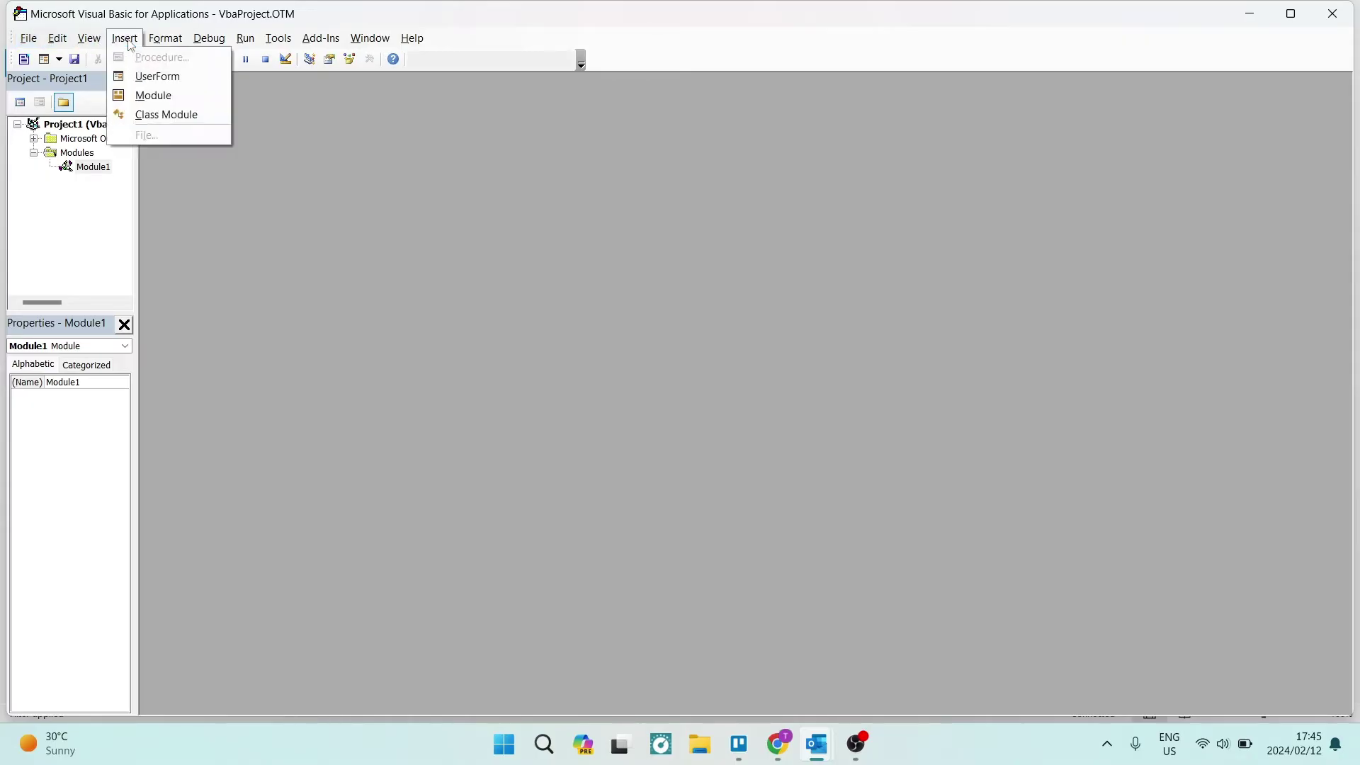
Insert Module2, paste the SaveAttachmentsToDisk macro, and select its sSaveFolder line
click(149, 96)
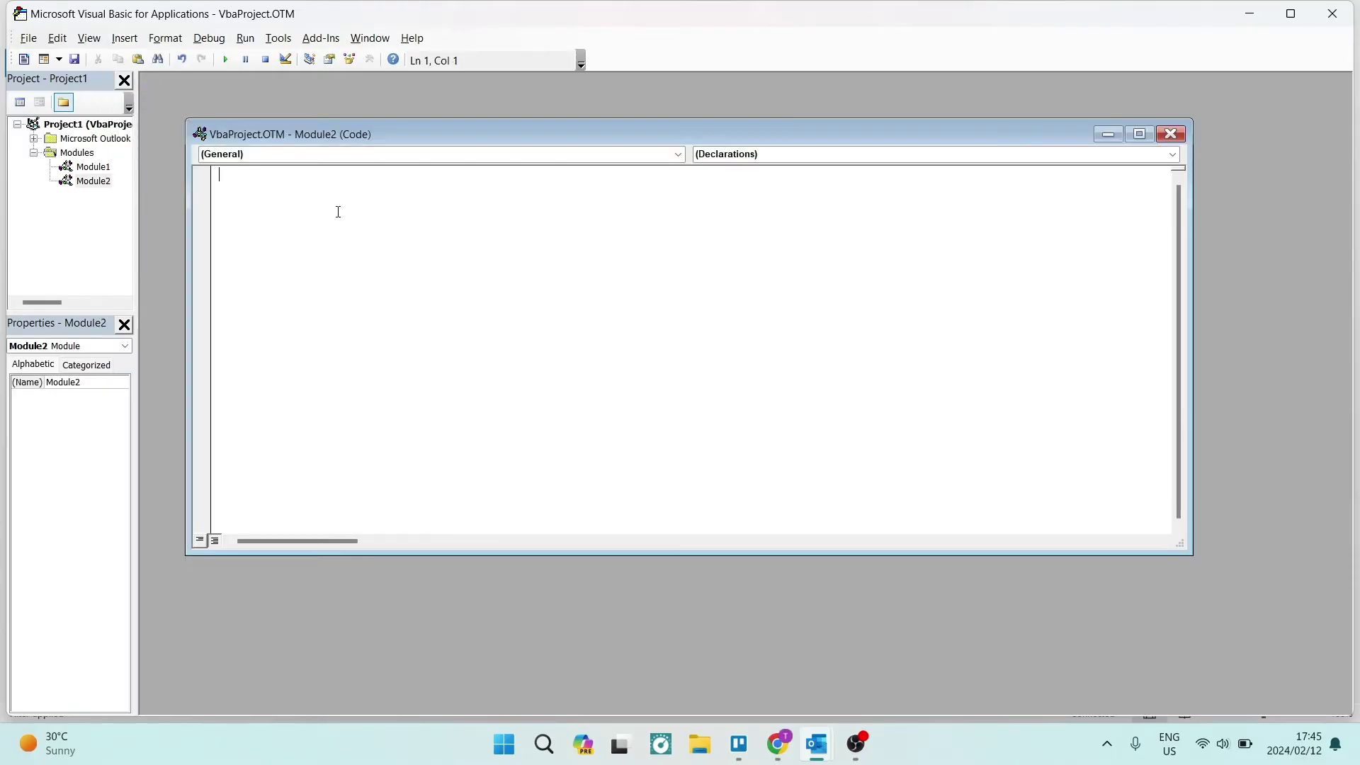
text(Public Sub SaveAttachmentsToDisk(MItem As Outlook.MailItem) Dim oAttachment As Outlook.Attachment Dim sSaveFolder As String sSaveFolder = "C:\Users\DT168\Documents\outlook-attachments\" For Each oAttachment In MItem.Attachments oAttachment.SaveAsFile sSaveFolder & oAttachment.DisplayName Next End Sub)
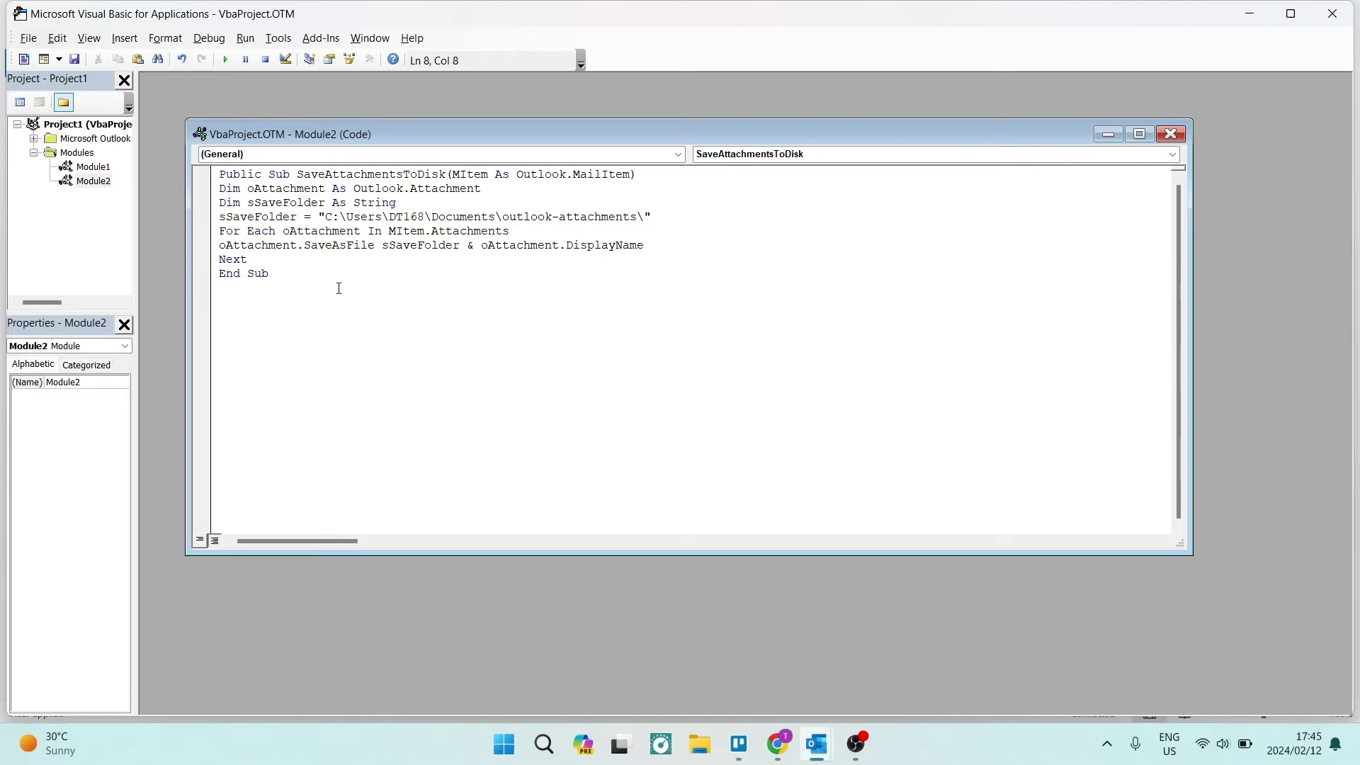
drag(333, 287, 224, 164)
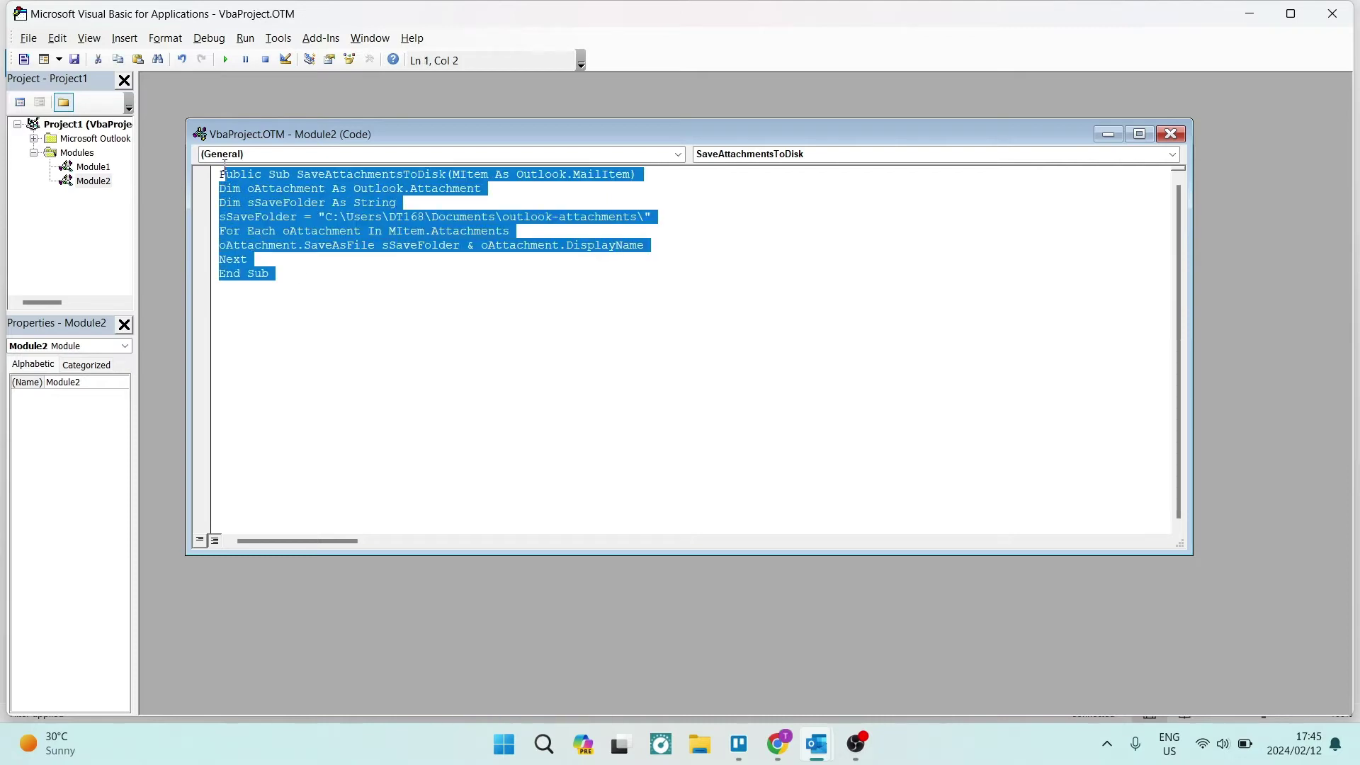
click(329, 284)
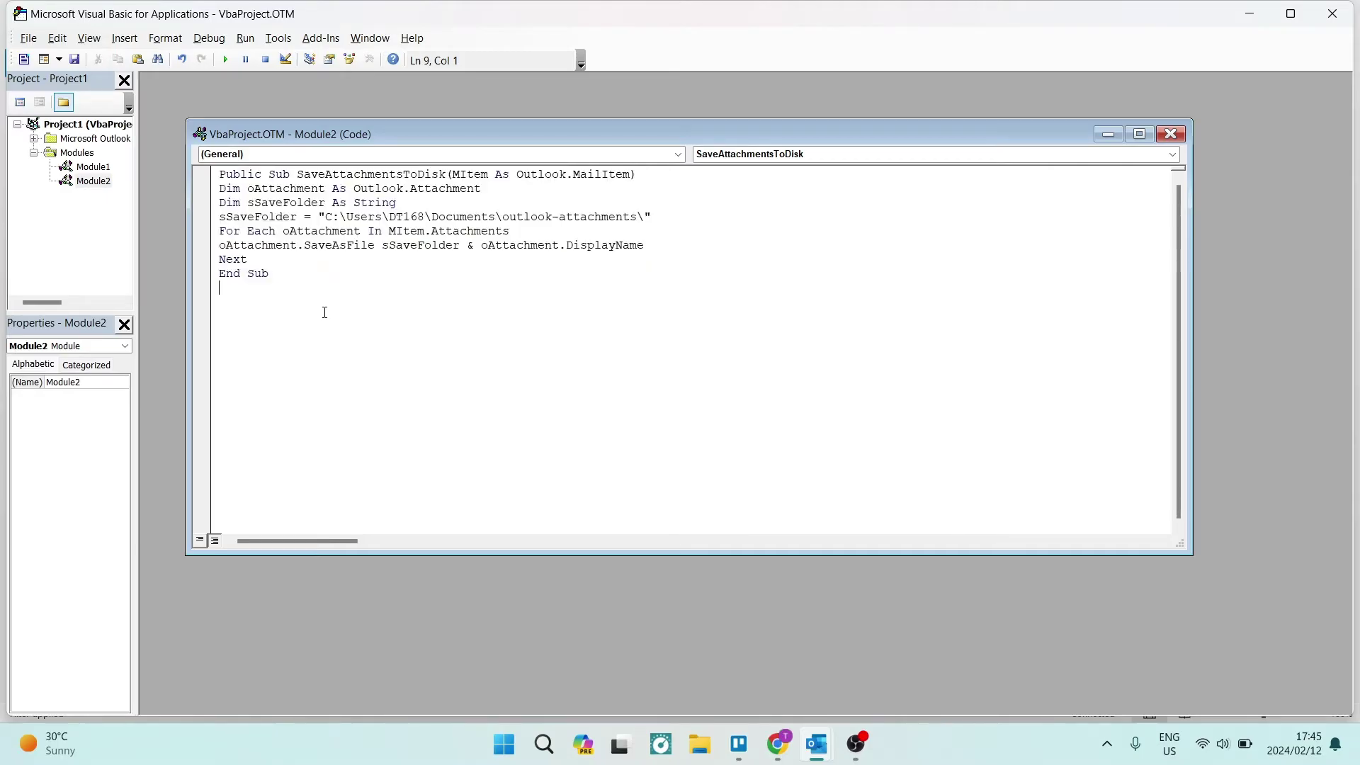
click(212, 222)
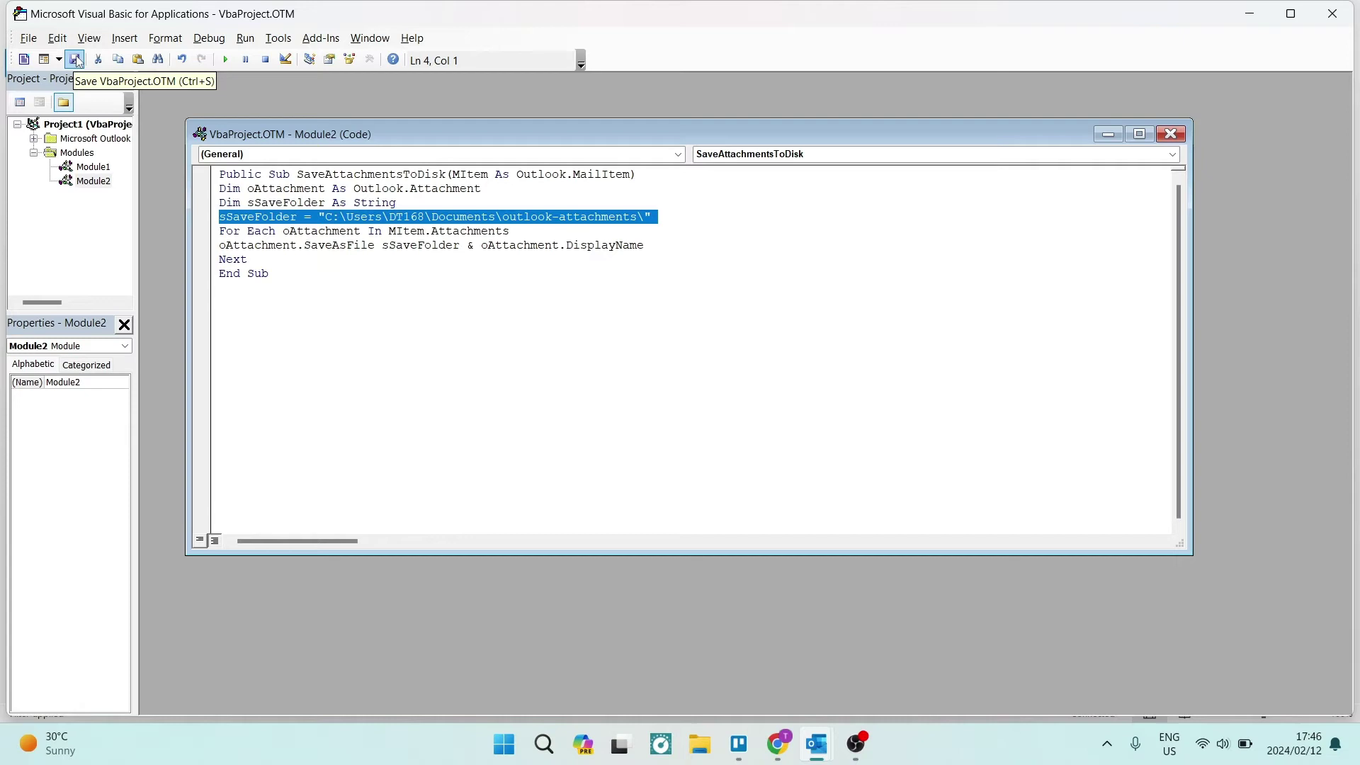
Close the Module2 code window and the VBA editor, returning to the Outlook inbox
click(28, 40)
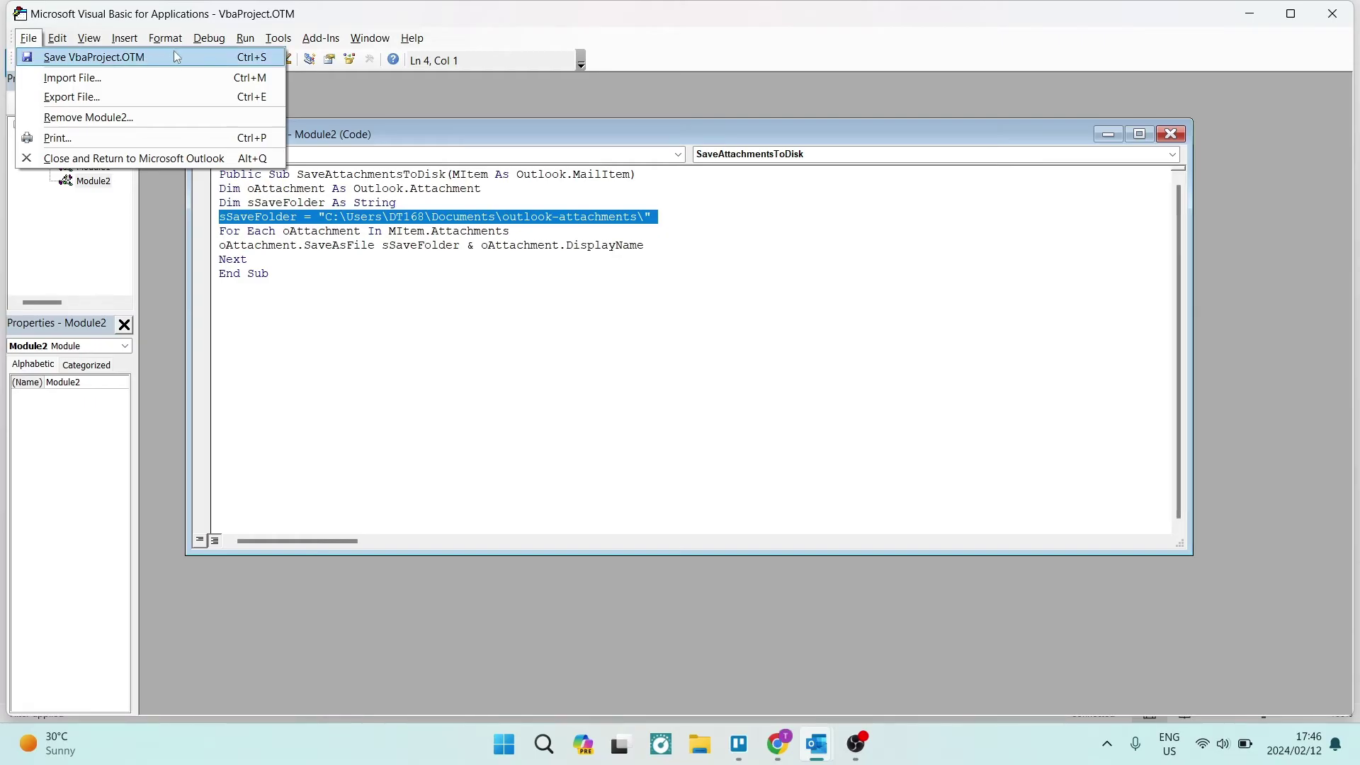
key(Escape)
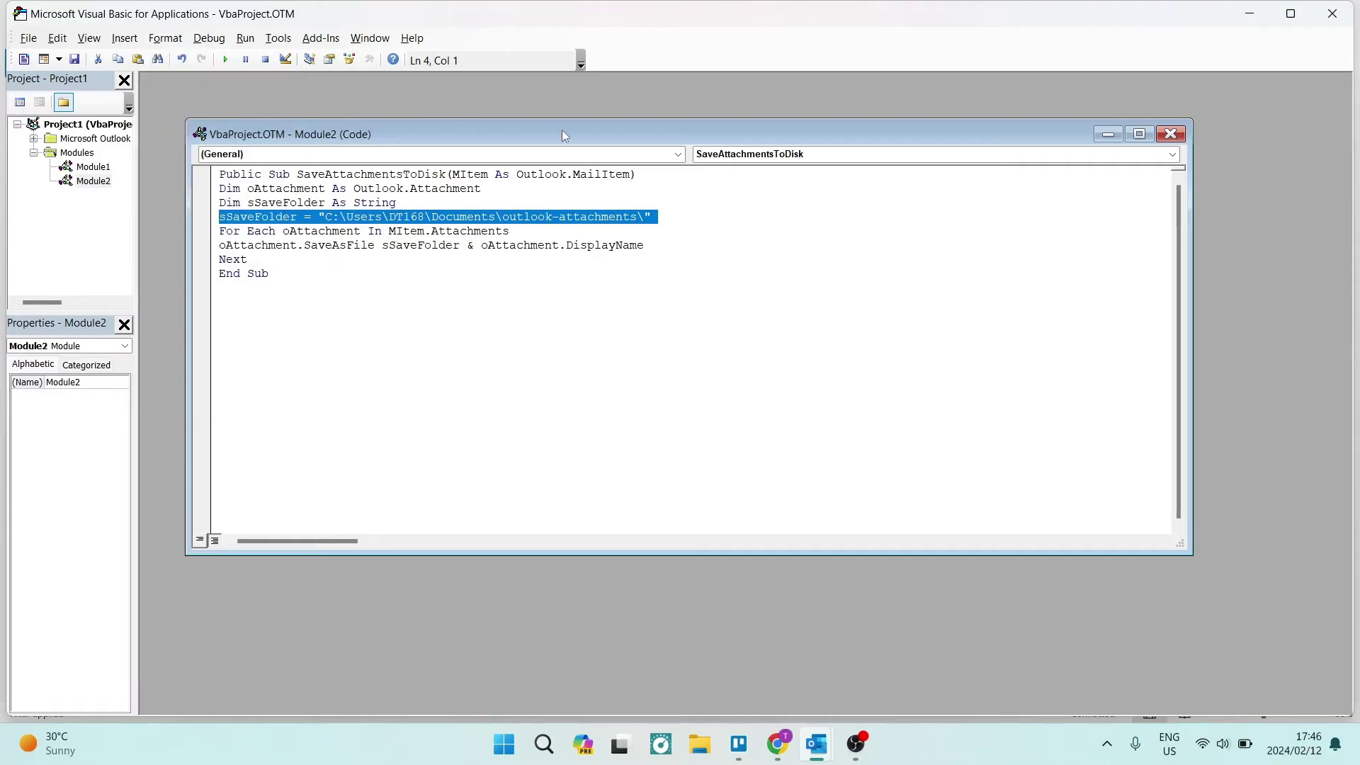
click(1170, 134)
click(1332, 26)
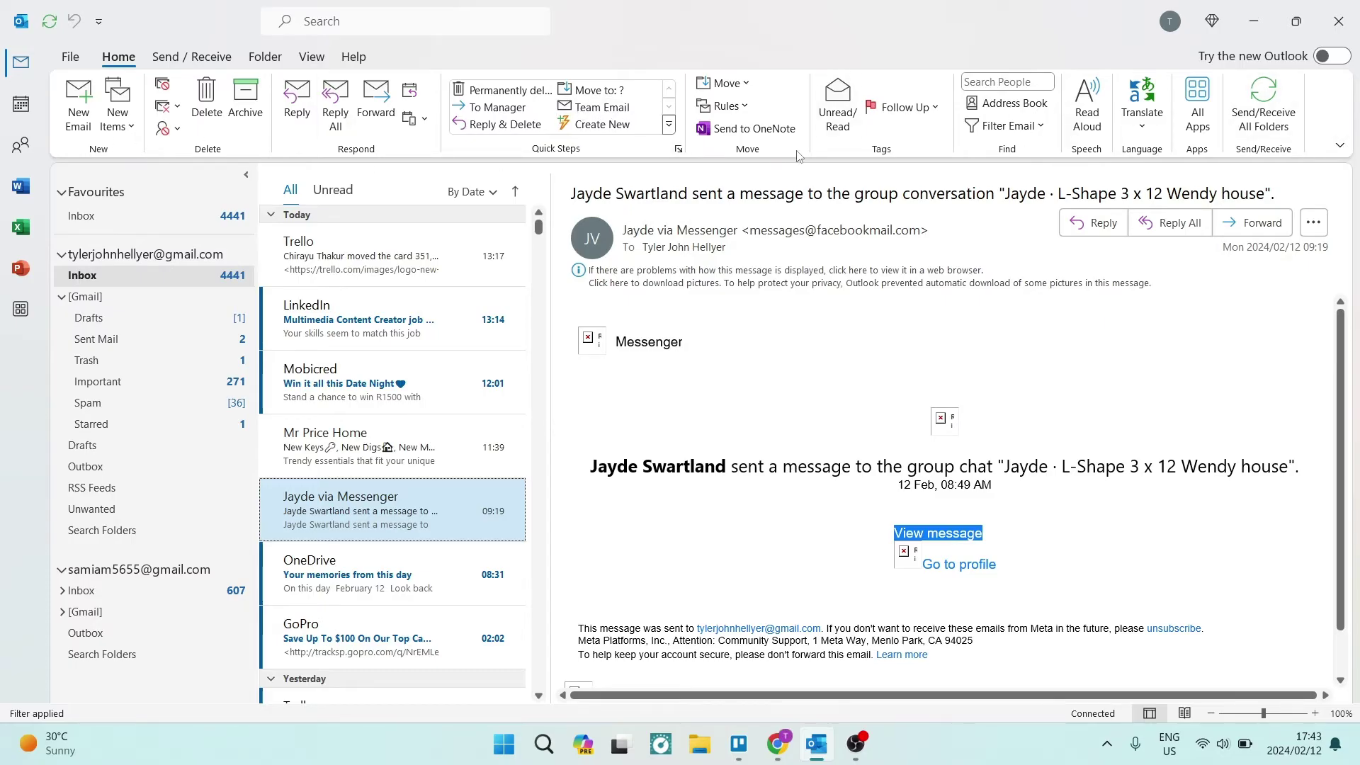
Open Manage Rules & Alerts and check that the rules apply to the Gmail inbox
click(743, 105)
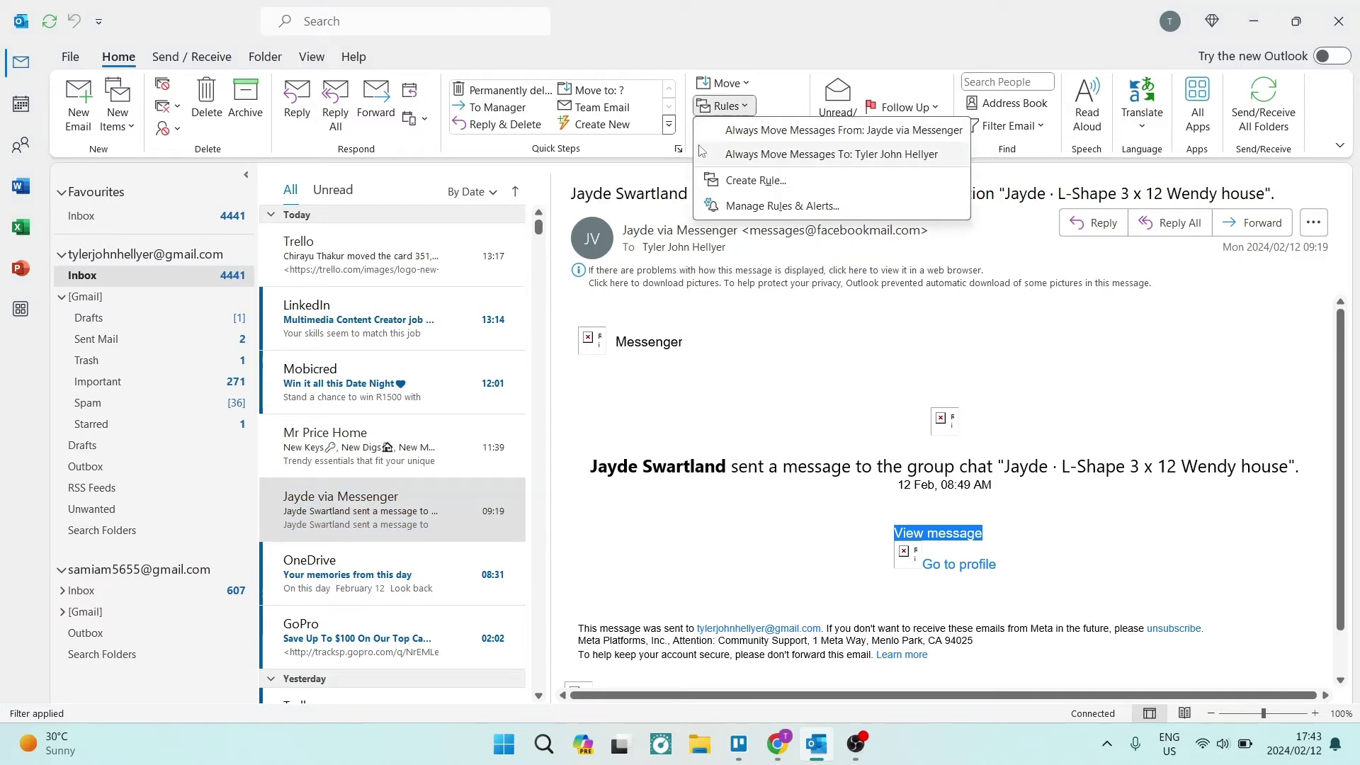
click(781, 206)
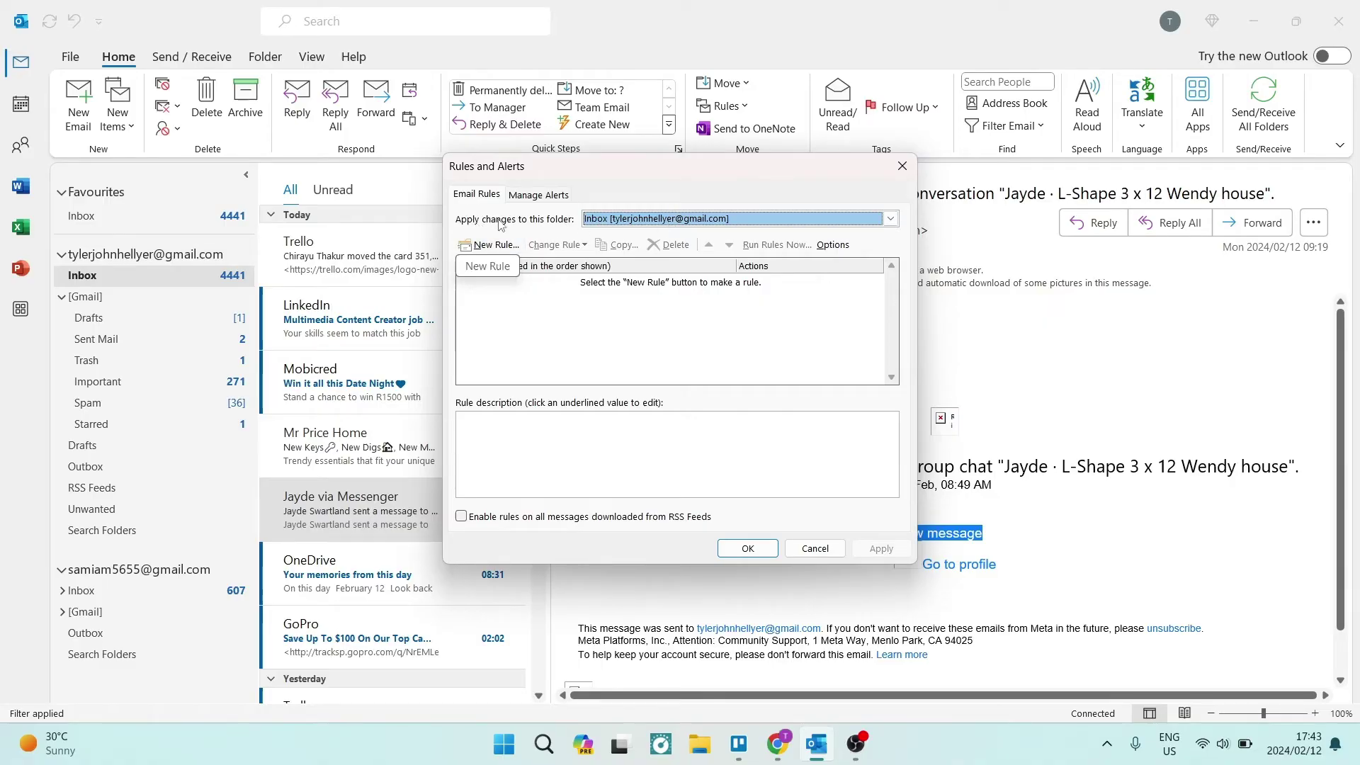
click(890, 218)
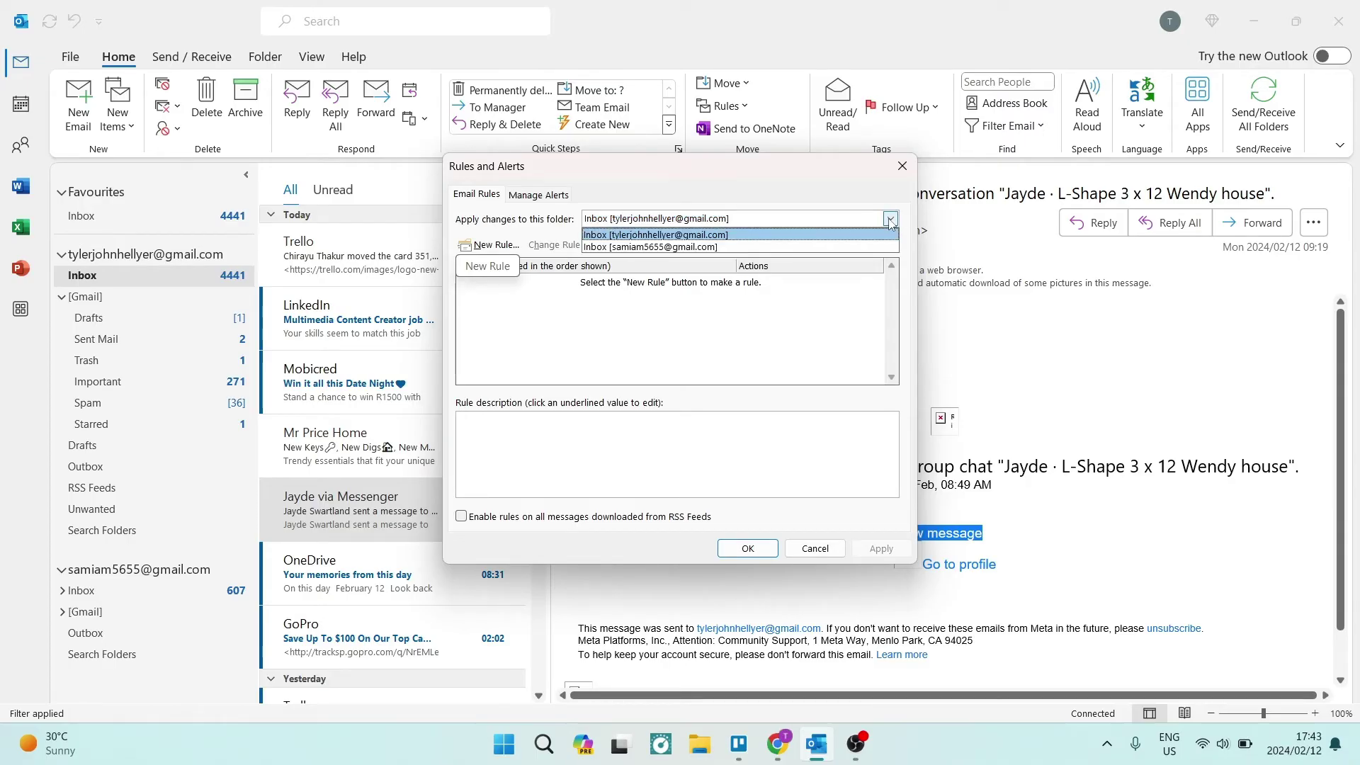
click(890, 218)
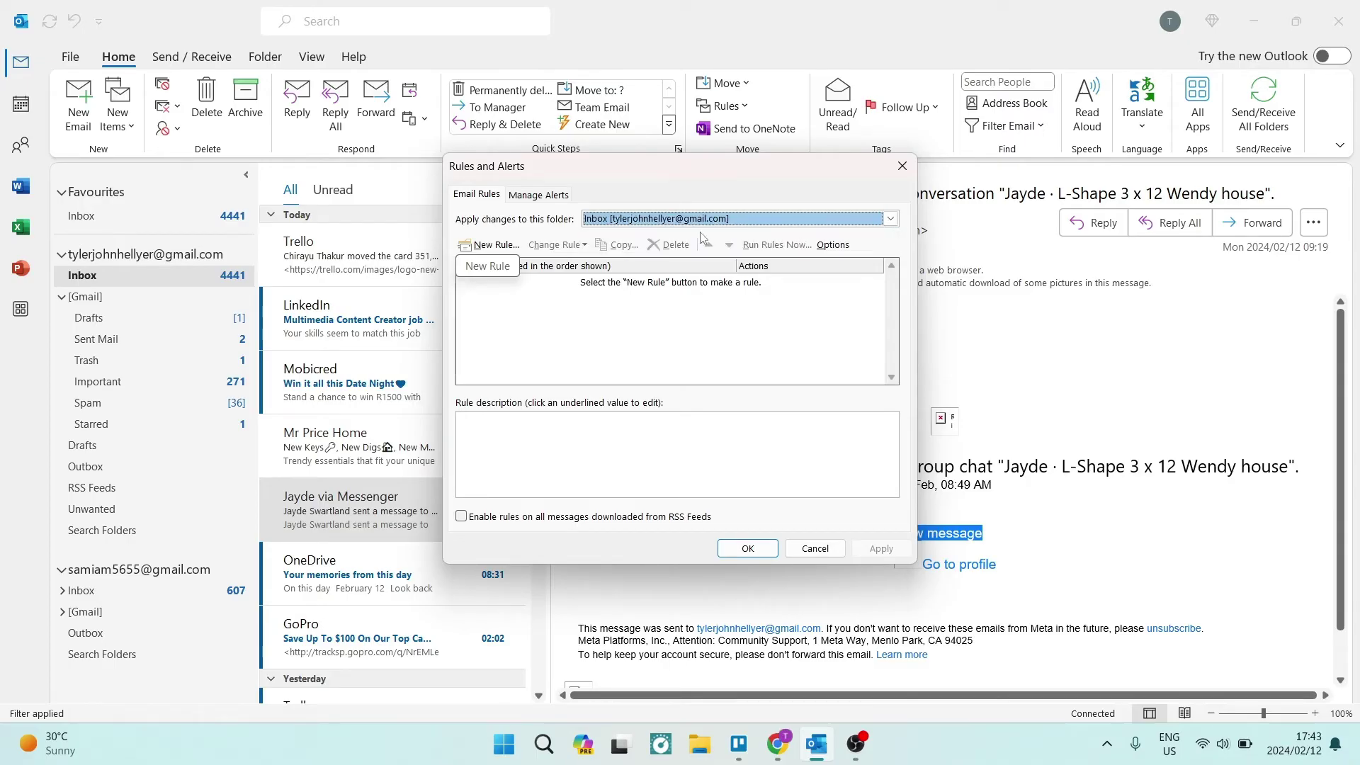
Start a new rule from 'Apply rule on messages I receive' and move past the conditions
click(497, 246)
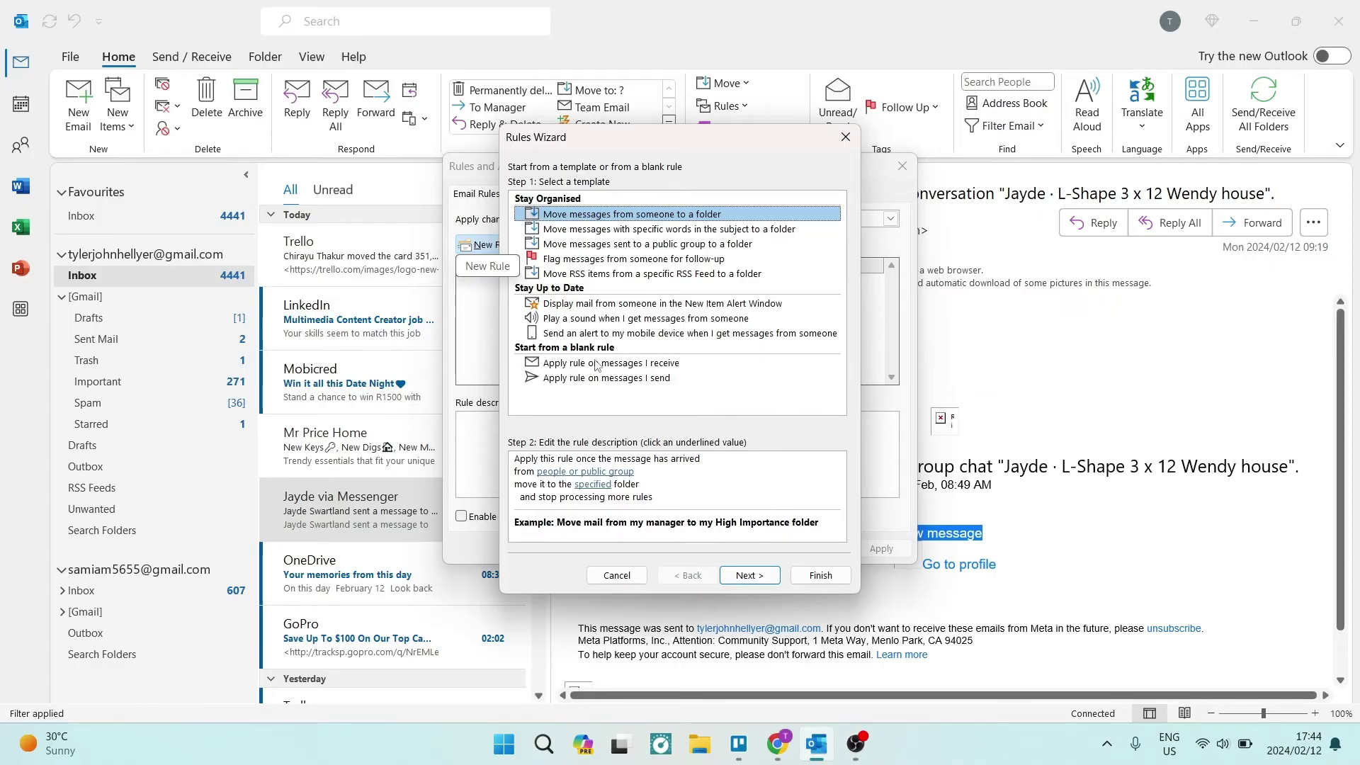
click(624, 363)
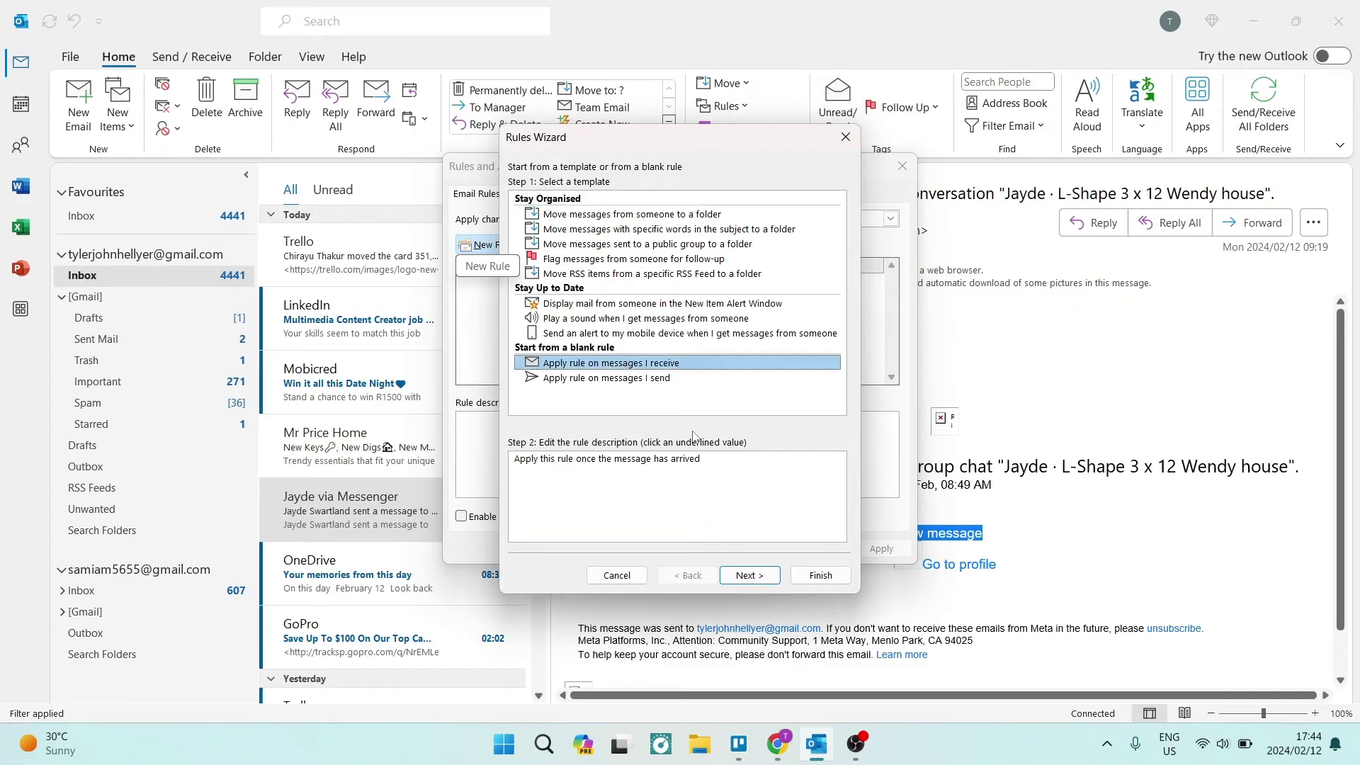
click(737, 577)
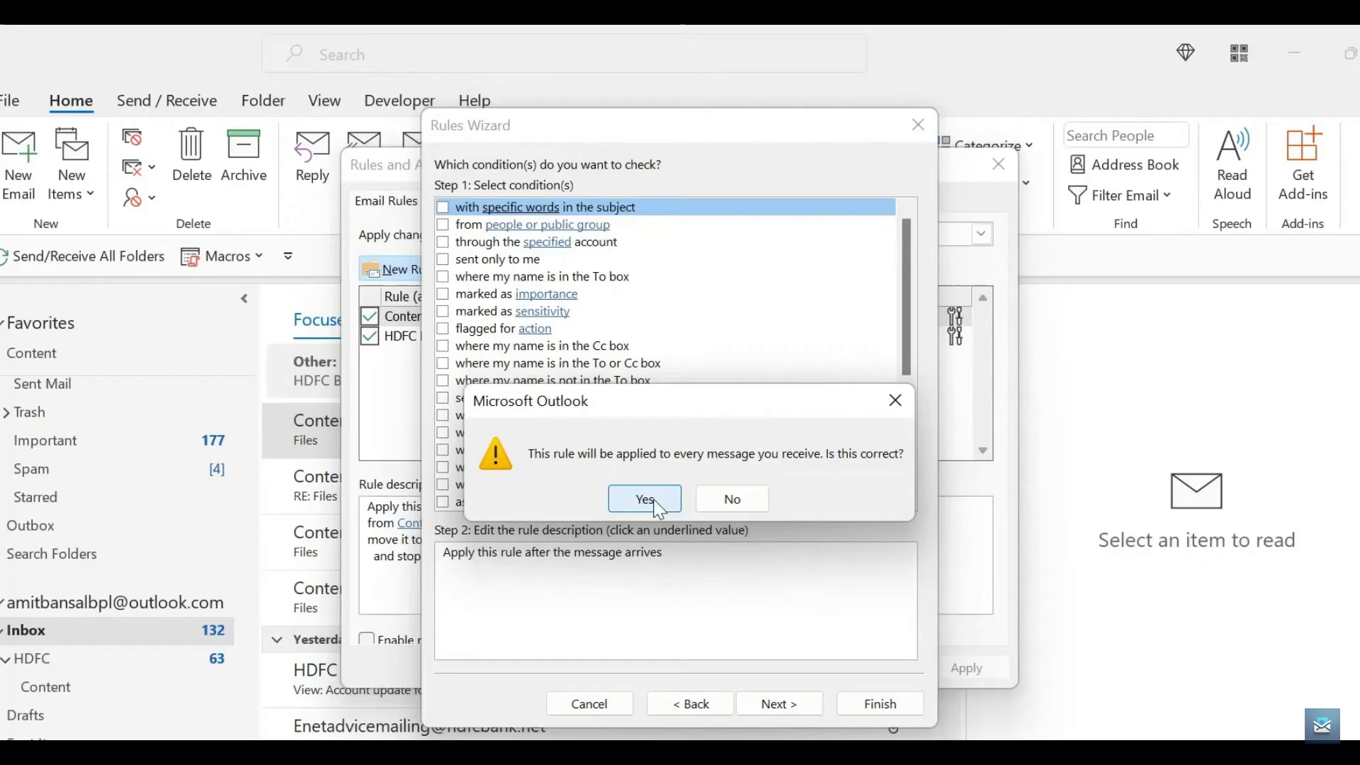
Confirm the rule covers every received message and tick the 'run a script' action
click(643, 494)
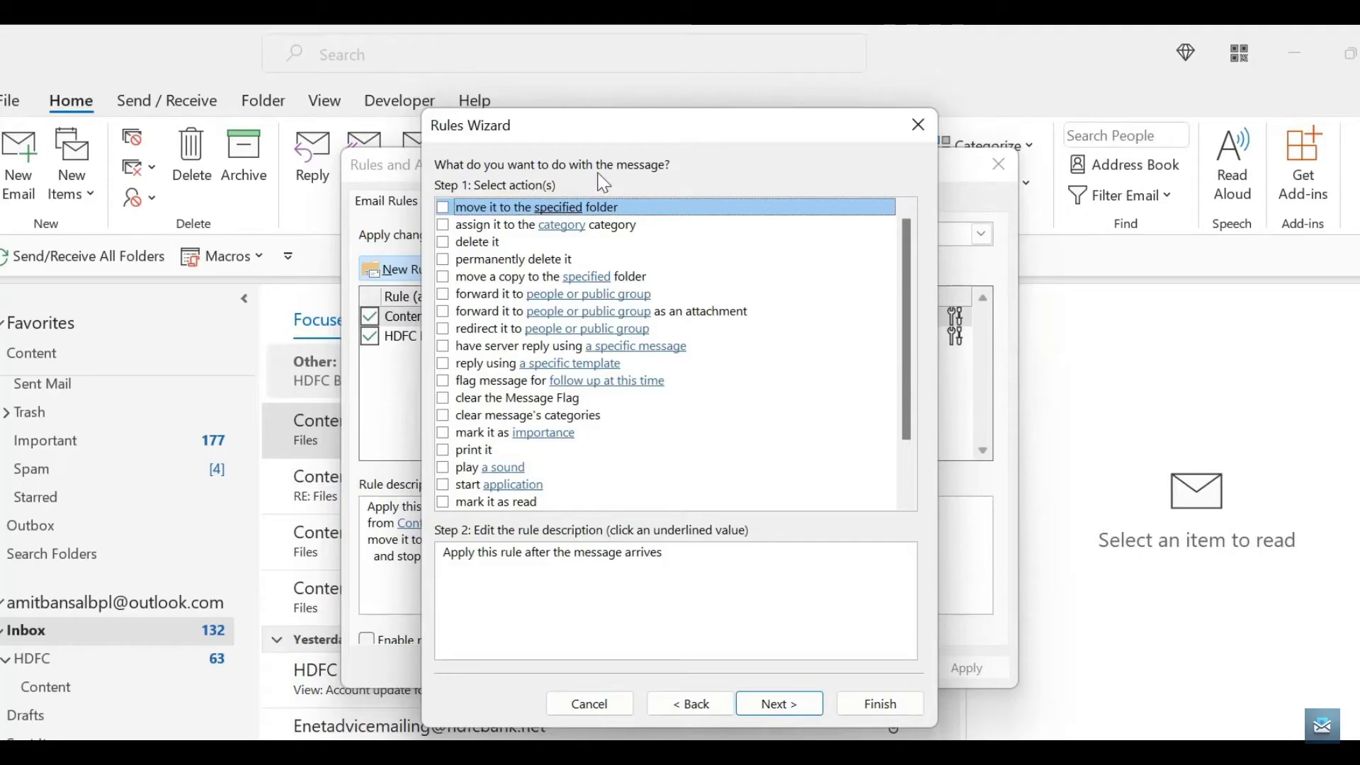
scroll(624, 304, down, 2)
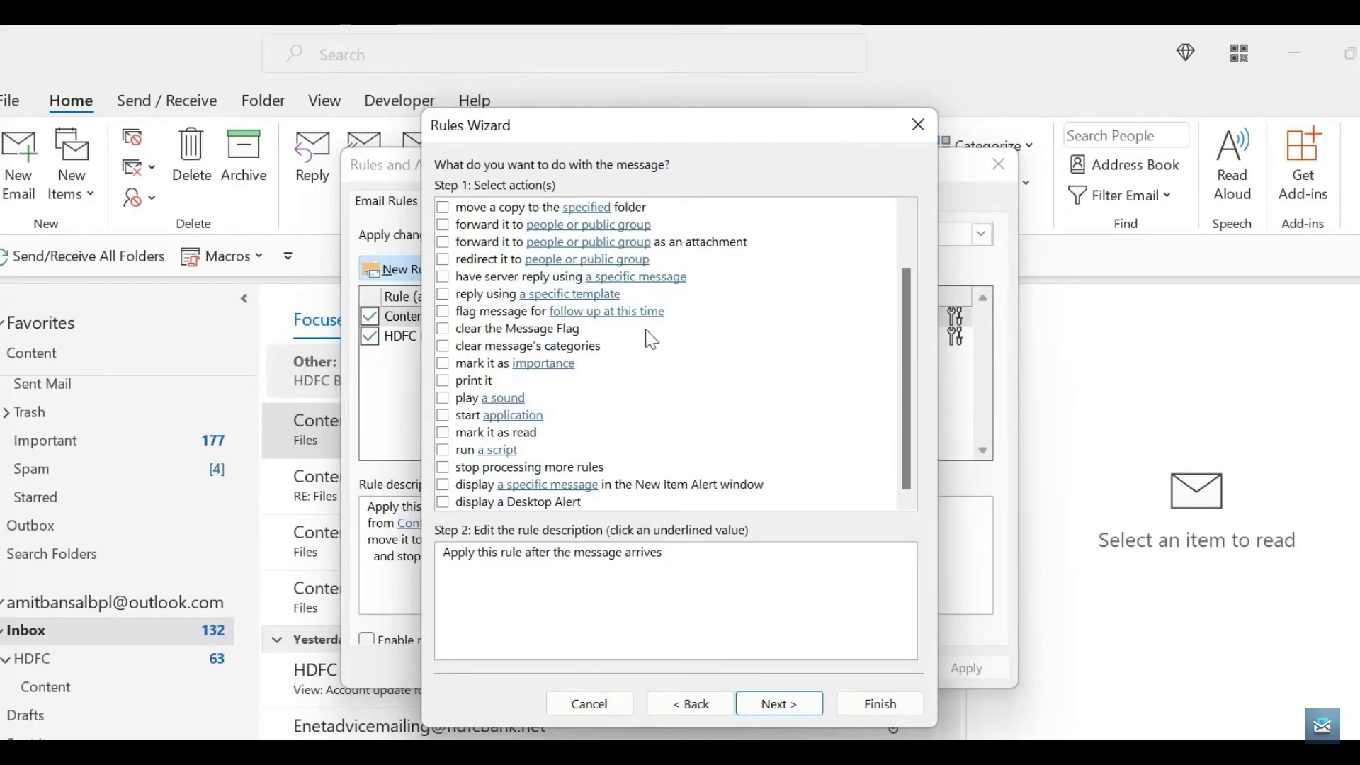
click(444, 451)
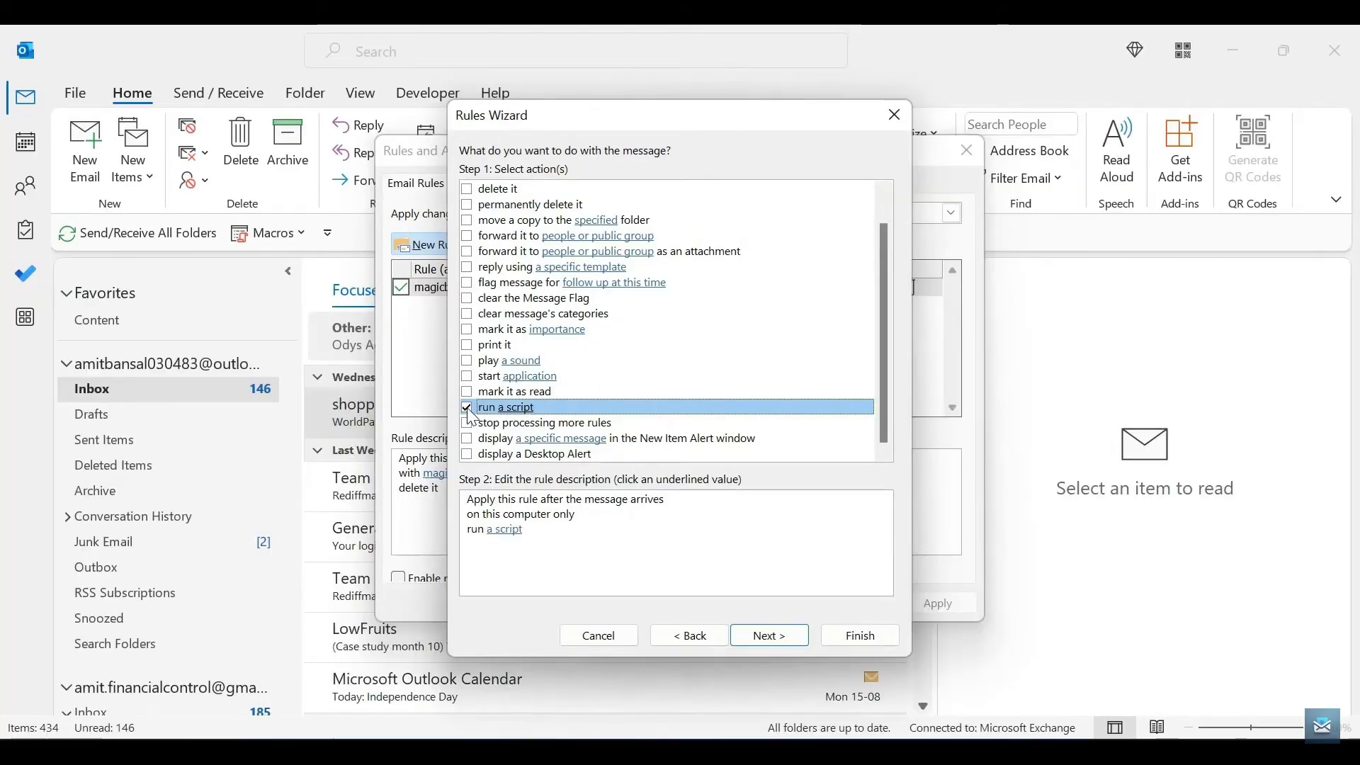
click(505, 529)
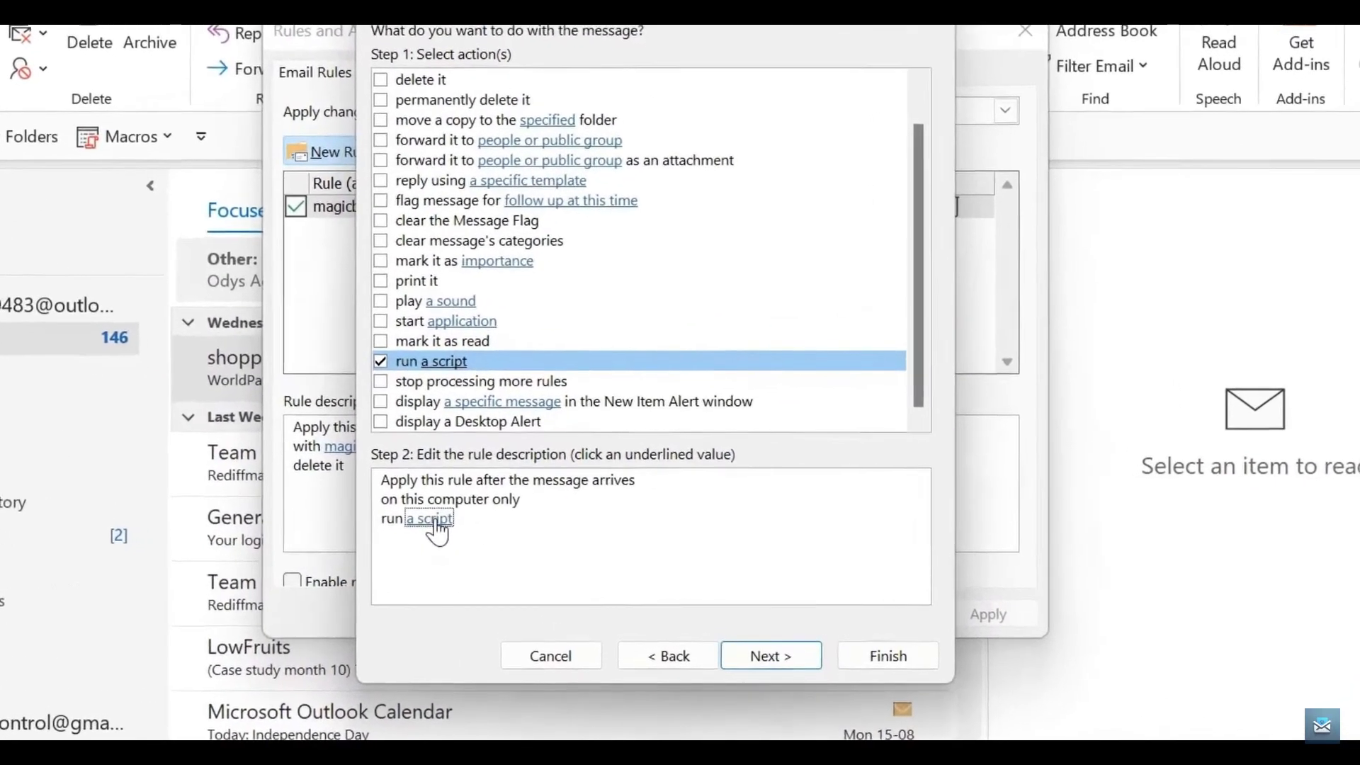
Make the rule run the Project1.ThisOutlookSession.SaveAttachmentsToDisk script and continue to the final setup page
click(432, 519)
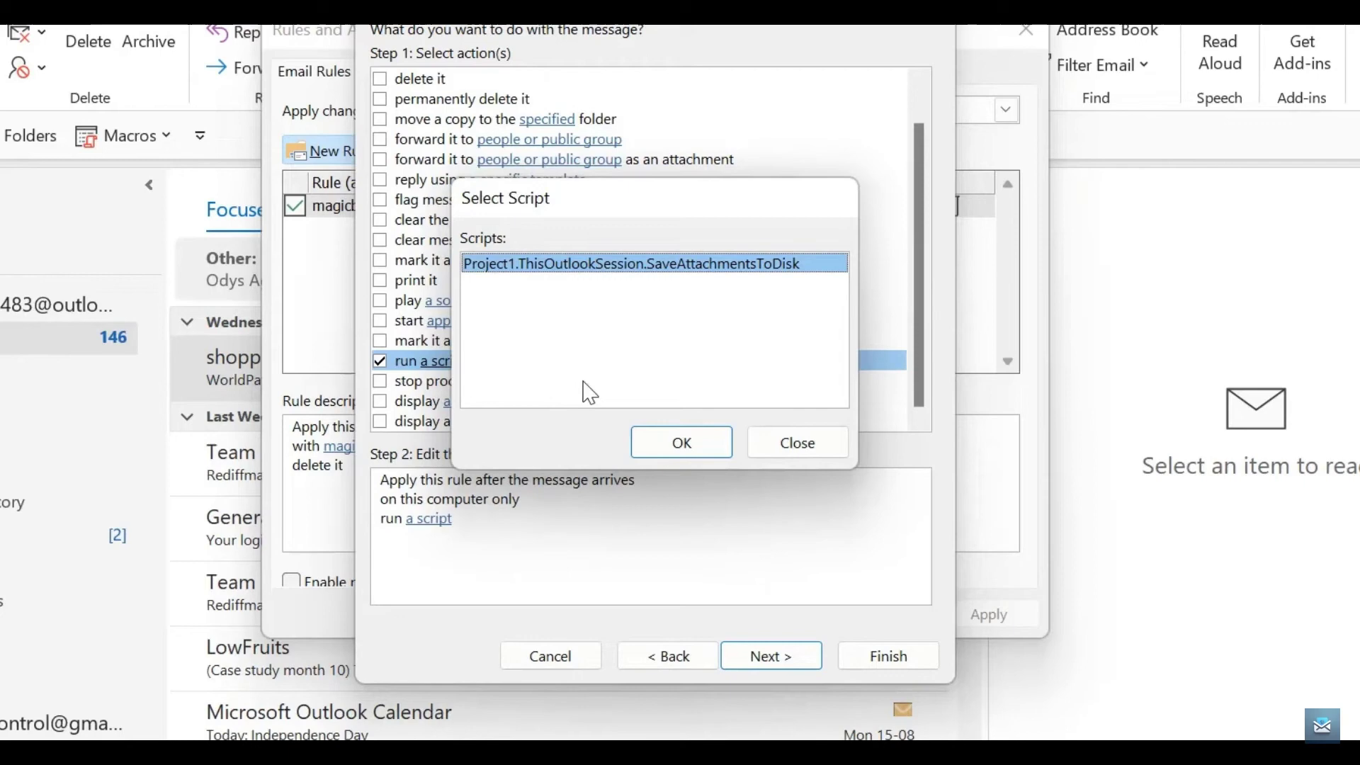
click(671, 446)
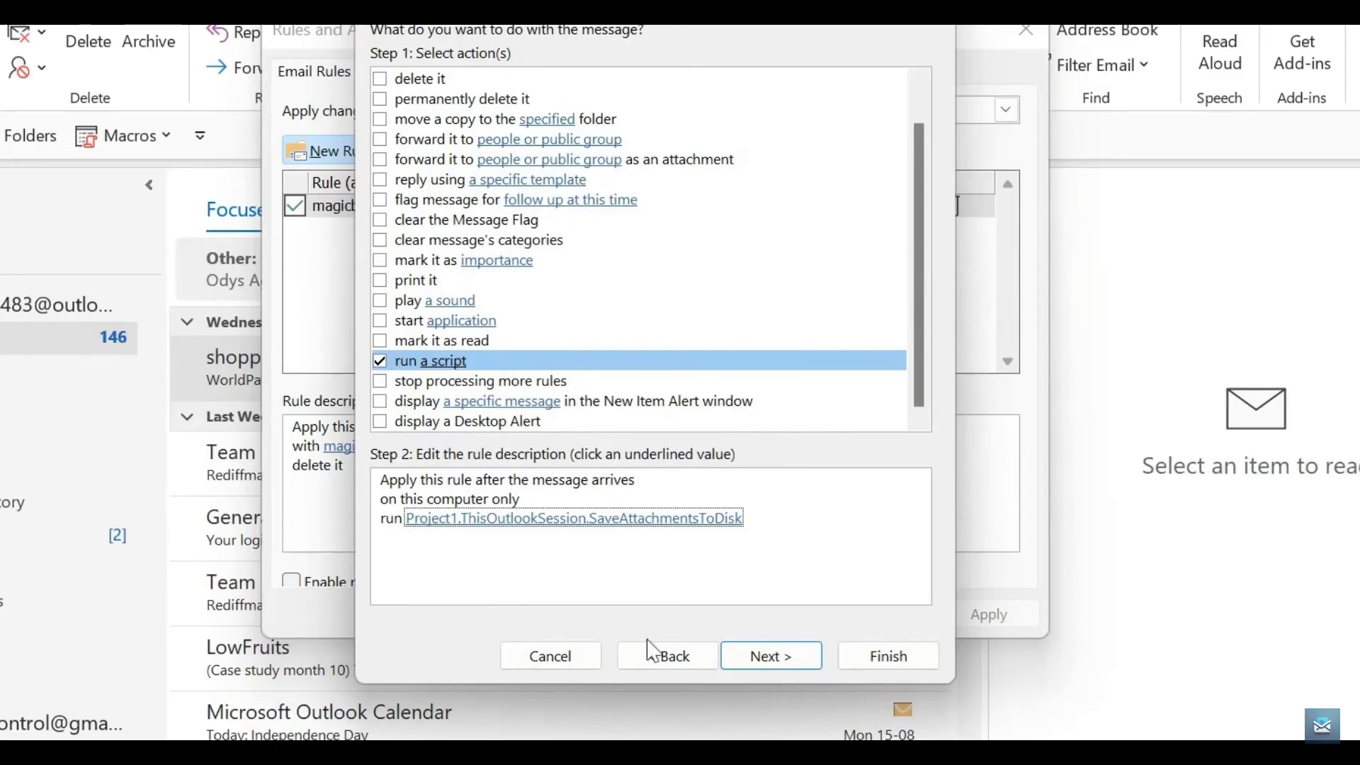
click(779, 664)
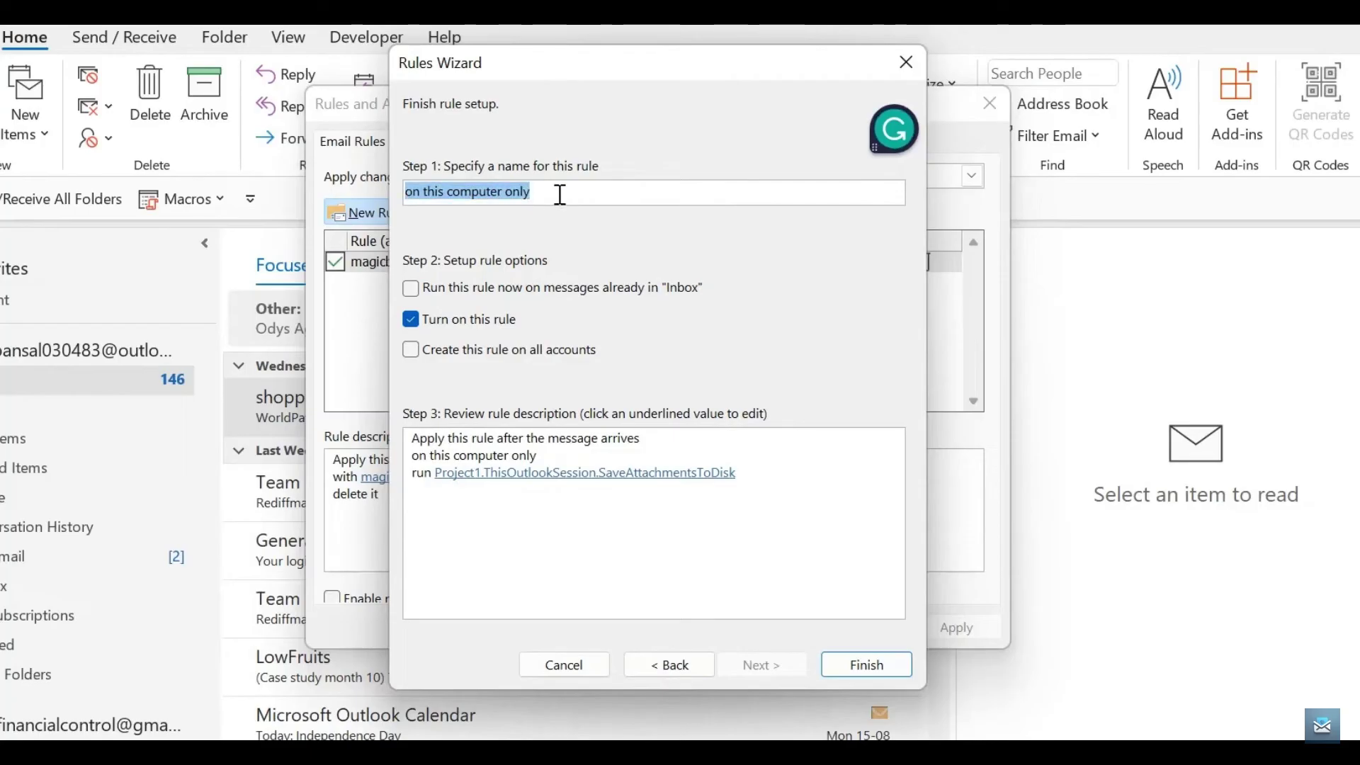
Name the rule 'Auto Save Attachment', enable running it on existing Inbox messages, and finish
text(Auto )
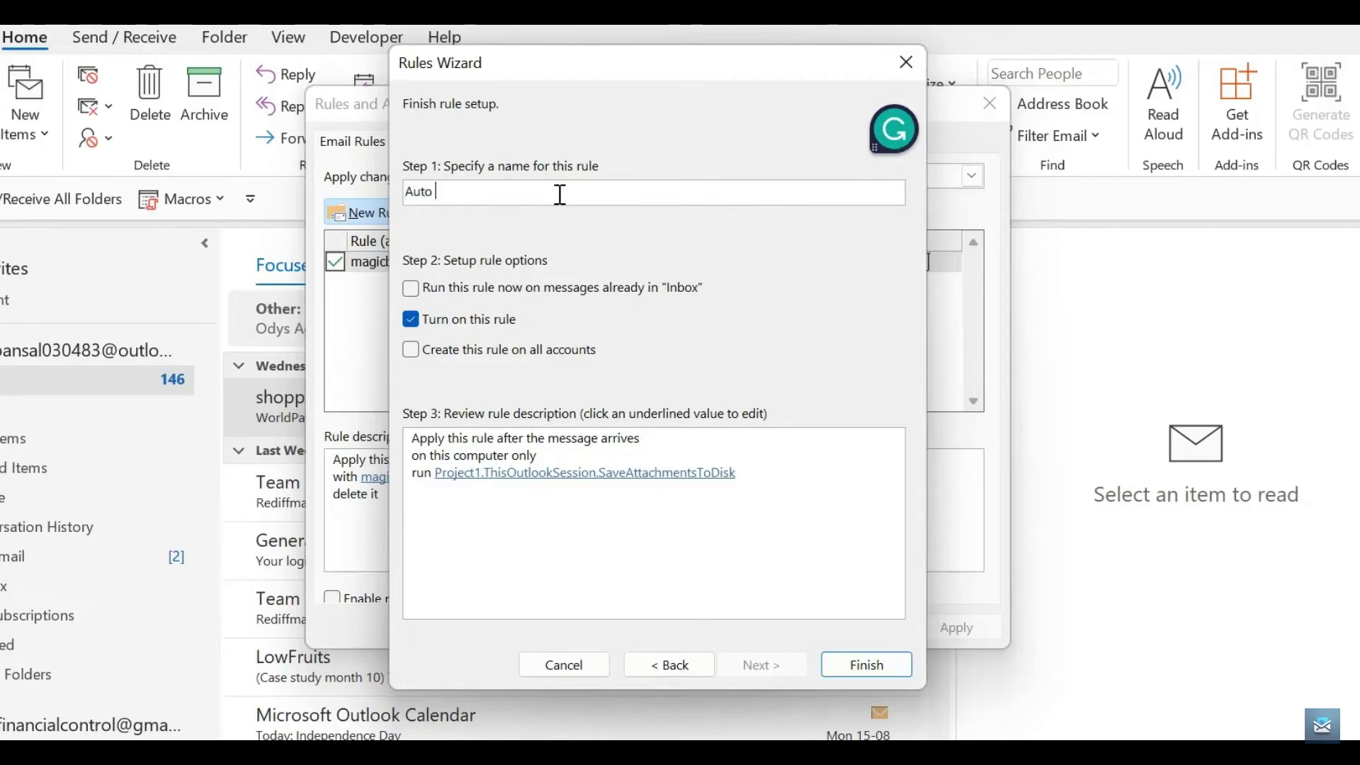
text(Save Attac)
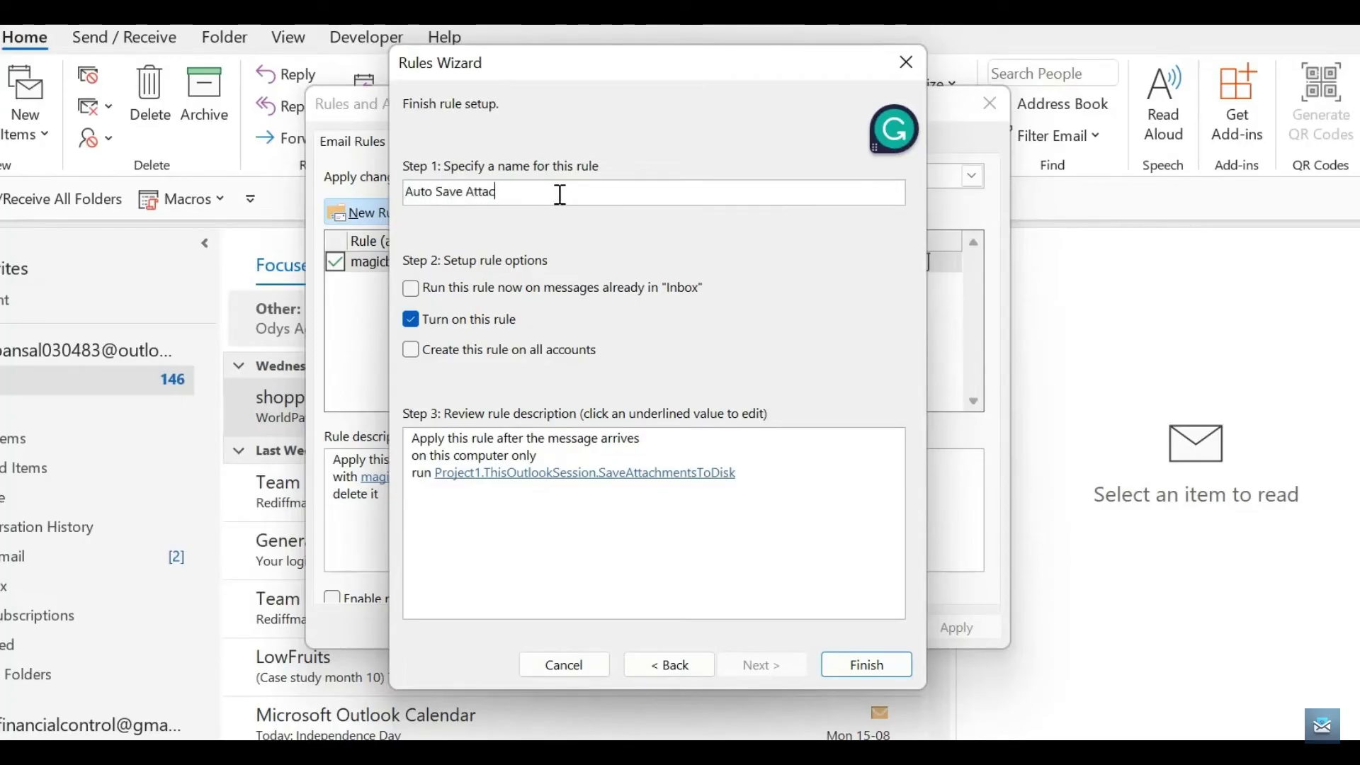
text(hment)
click(417, 296)
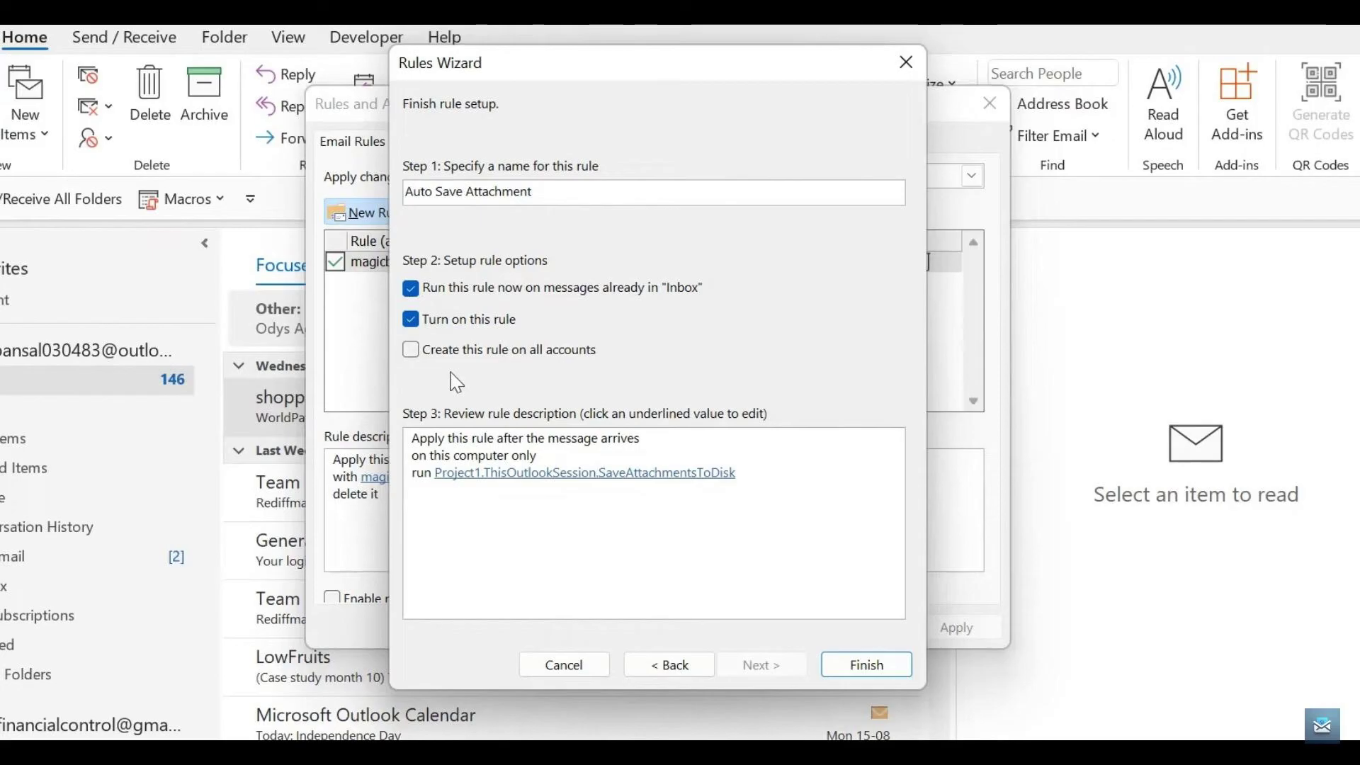
click(598, 507)
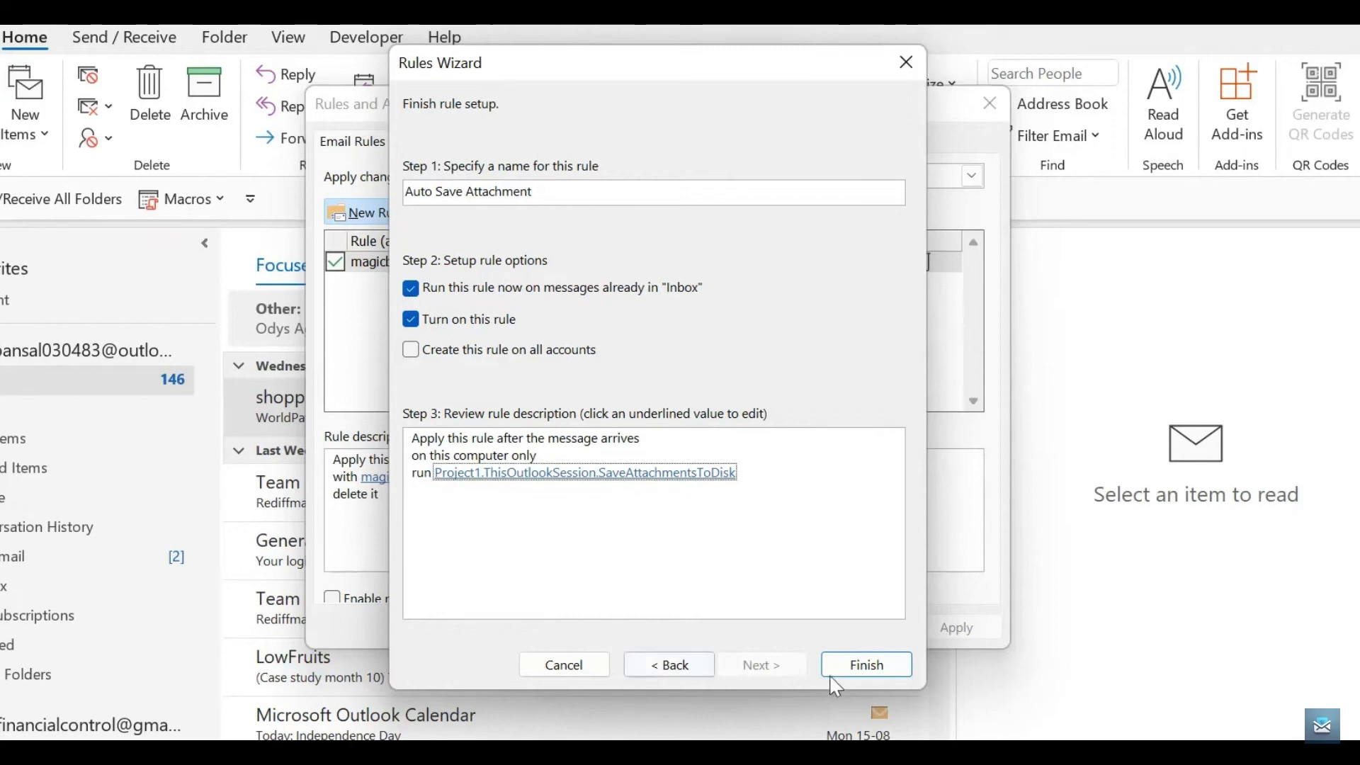